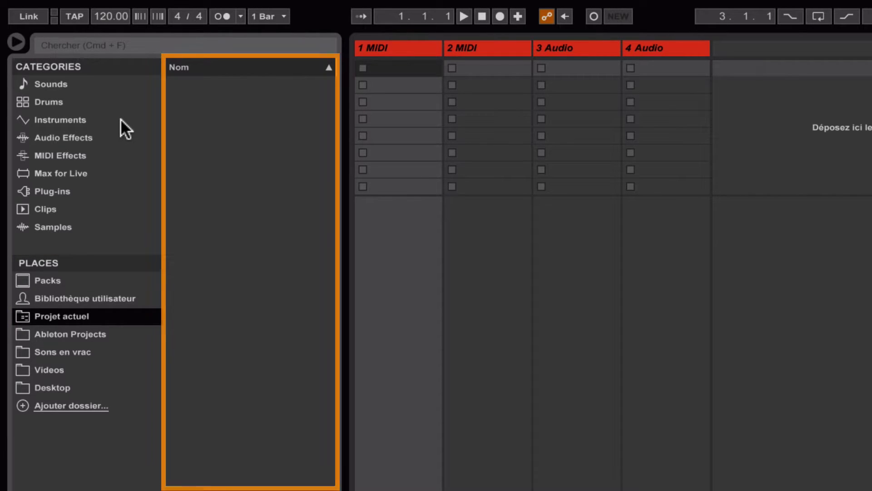
Browse the Instruments, Audio Effects and MIDI Effects categories, plus the user library, current project and Ableton Projects places.
{"action": "left_click", "coordinate": [121, 119]}
{"action": "left_click", "coordinate": [118, 139]}
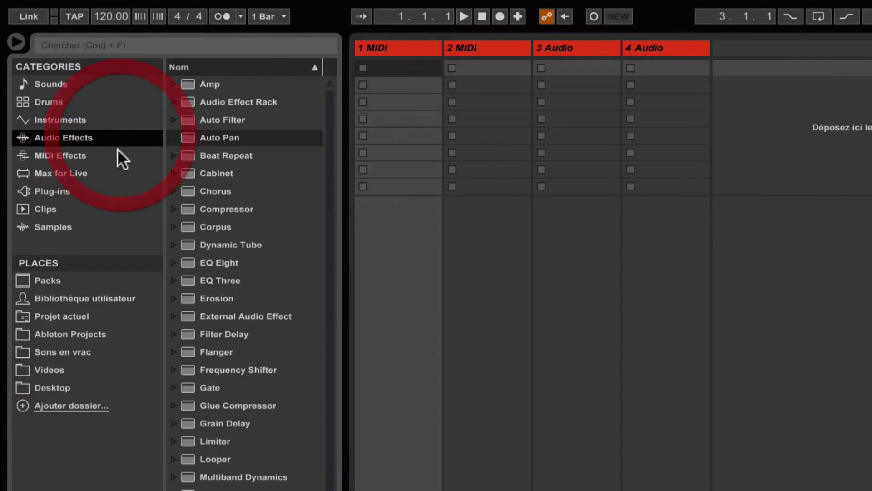
{"action": "left_click", "coordinate": [117, 153]}
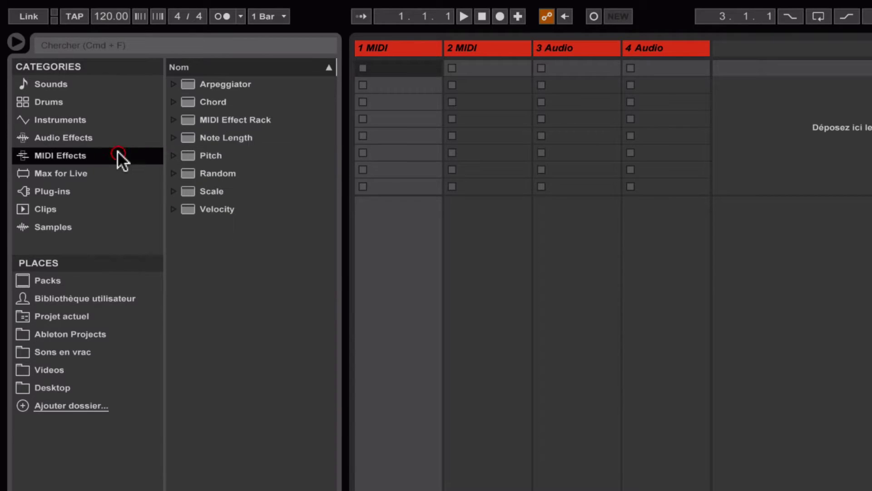
{"action": "left_click", "coordinate": [106, 298]}
{"action": "left_click", "coordinate": [102, 314]}
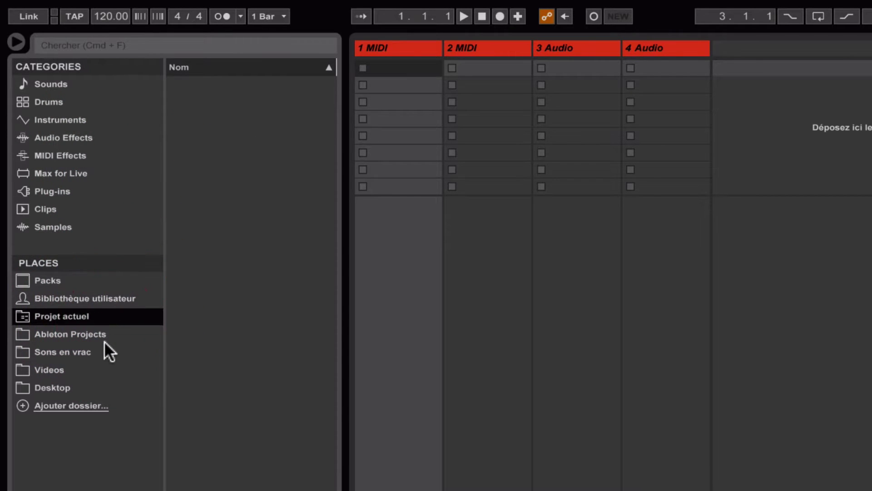
{"action": "left_click", "coordinate": [103, 333]}
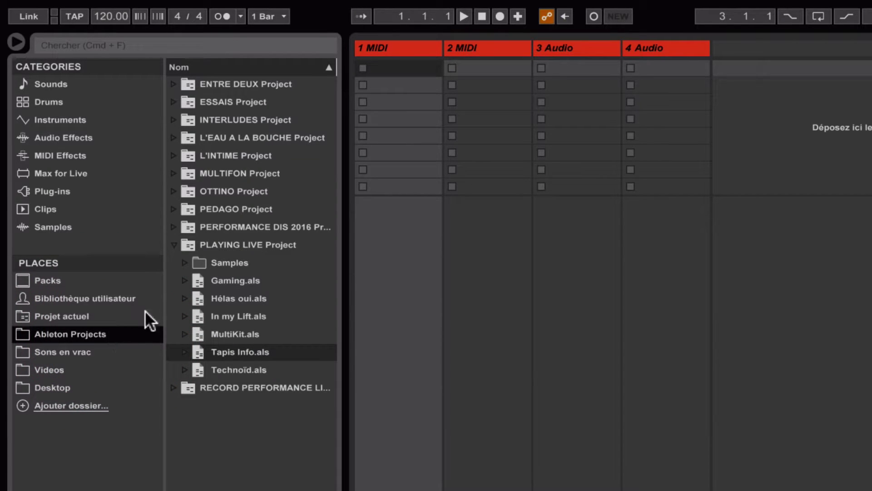
Look inside the Samples and Imported folders of PLAYING LIVE Project, and collapse the project again.
{"action": "left_click", "coordinate": [174, 244]}
{"action": "left_click", "coordinate": [174, 244]}
{"action": "left_click", "coordinate": [183, 263]}
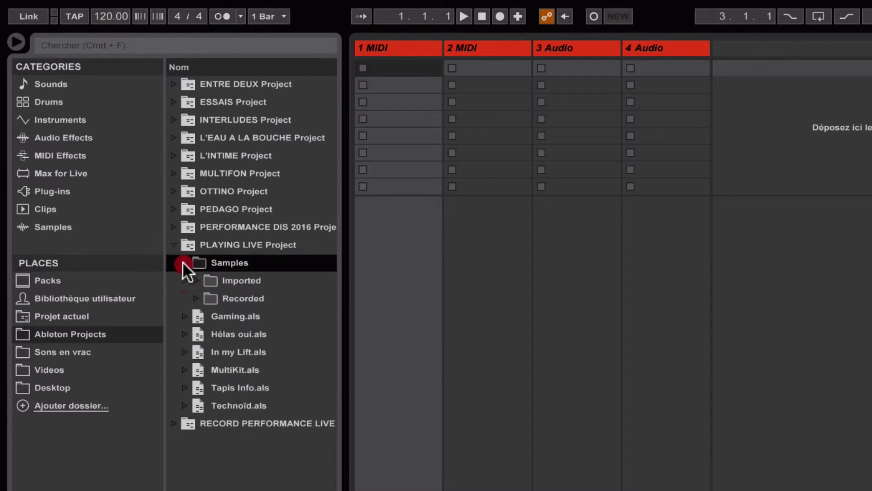
{"action": "left_click", "coordinate": [195, 279]}
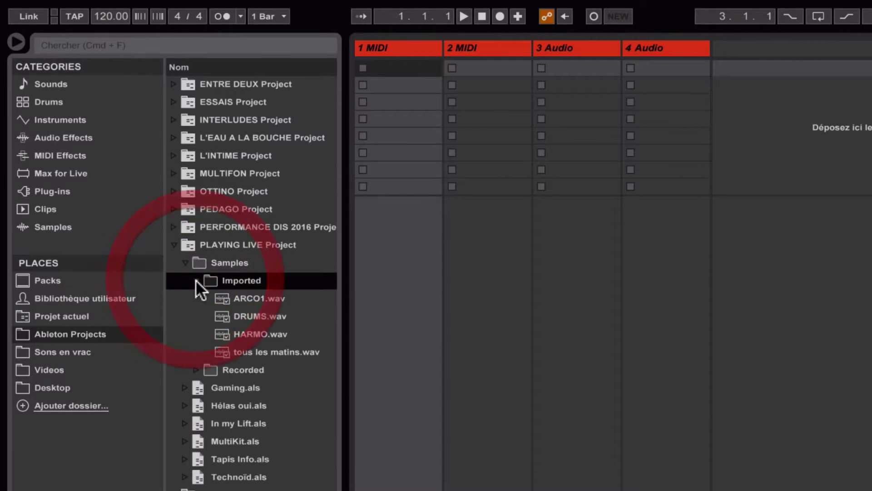
{"action": "left_click", "coordinate": [184, 262]}
{"action": "left_click", "coordinate": [174, 246]}
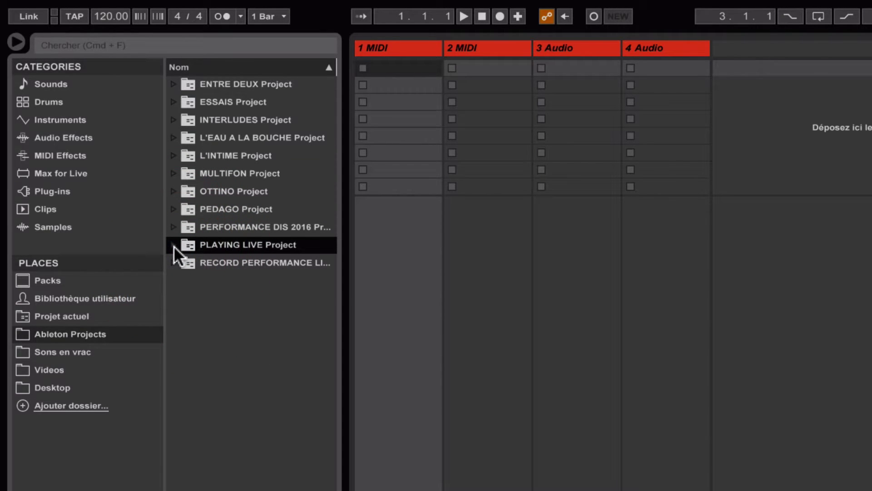
Look through MULTIFON Project's Presets and Audio Effects folders, and collapse the project again.
{"action": "key", "text": "Up"}
{"action": "key", "text": "Up"}
{"action": "key", "text": "Up"}
{"action": "key", "text": "Up"}
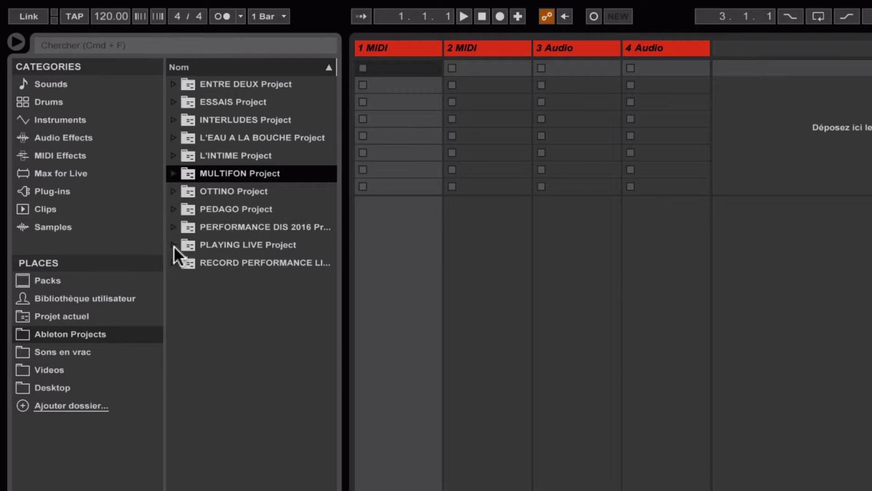
{"action": "key", "text": "Right"}
{"action": "key", "text": "Down"}
{"action": "key", "text": "Right"}
{"action": "key", "text": "Down"}
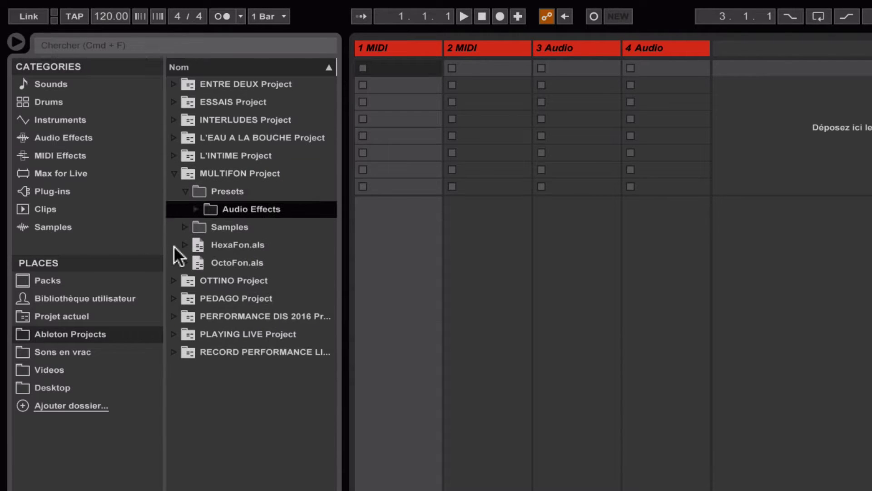
{"action": "key", "text": "Right"}
{"action": "key", "text": "Down"}
{"action": "key", "text": "Up"}
{"action": "key", "text": "Up"}
{"action": "key", "text": "Up"}
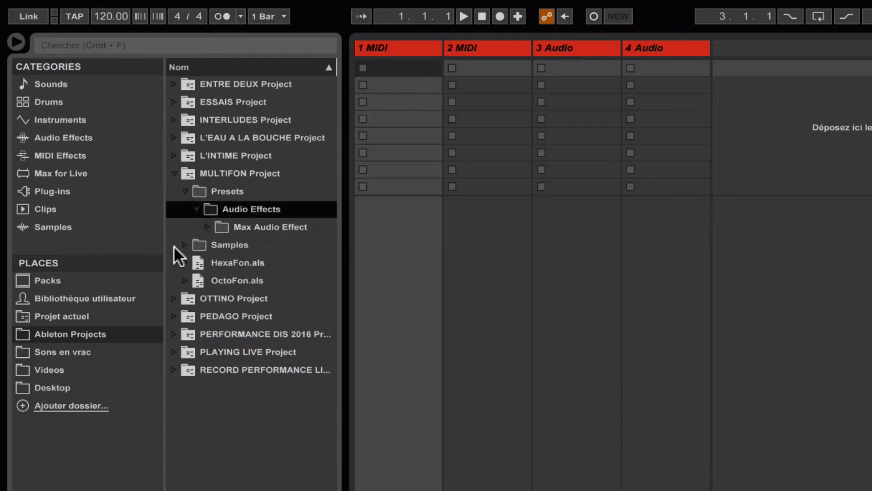
{"action": "key", "text": "Left"}
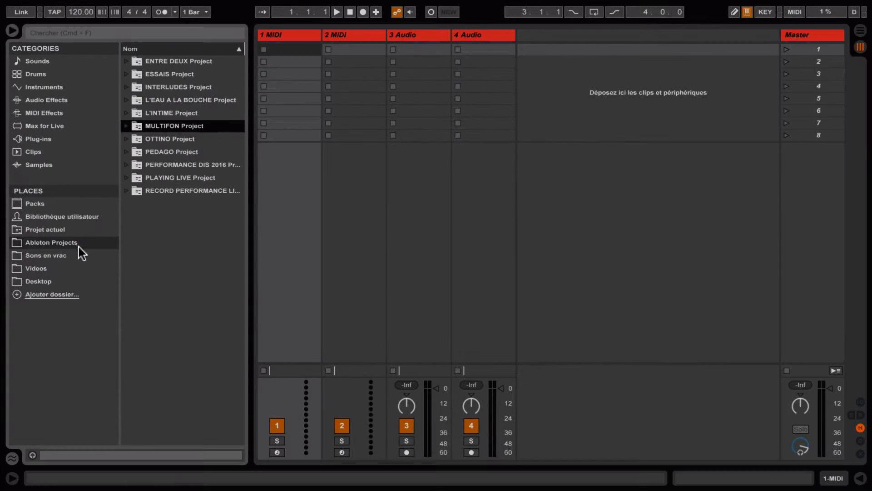
Enable previewing for the Sons en vrac folder and audition its sounds from à fLeuR dE peaU.aif up to poulailler interieur.wav.
{"action": "left_click", "coordinate": [84, 308]}
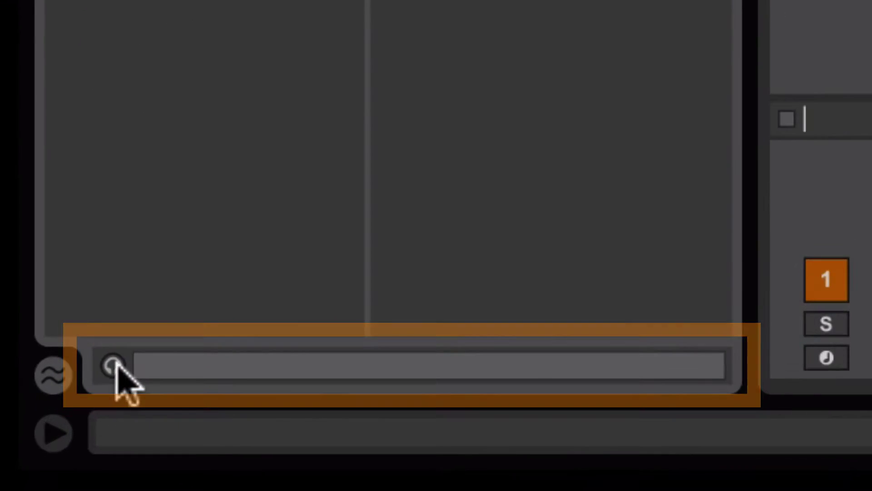
{"action": "left_click", "coordinate": [59, 425]}
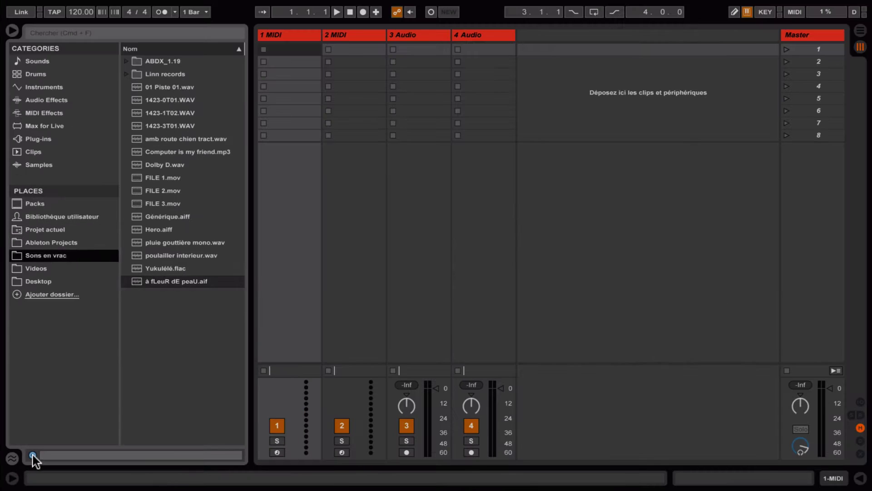
{"action": "key", "text": "Right"}
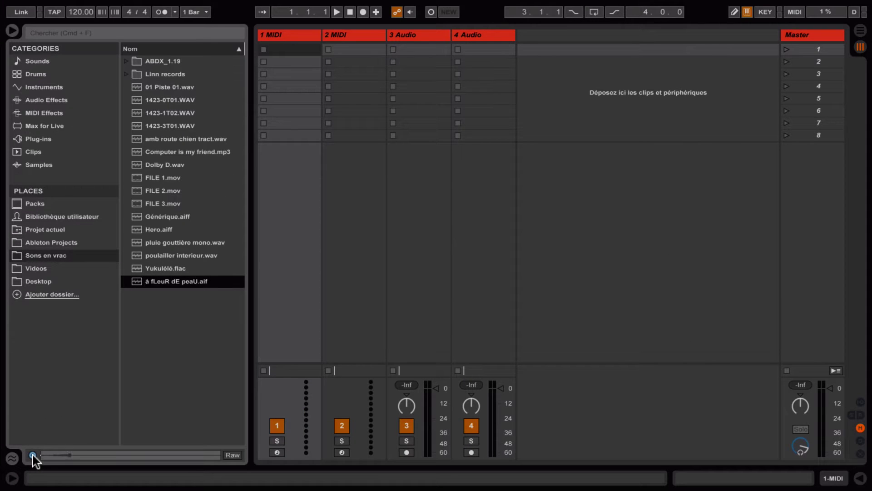
{"action": "key", "text": "Up"}
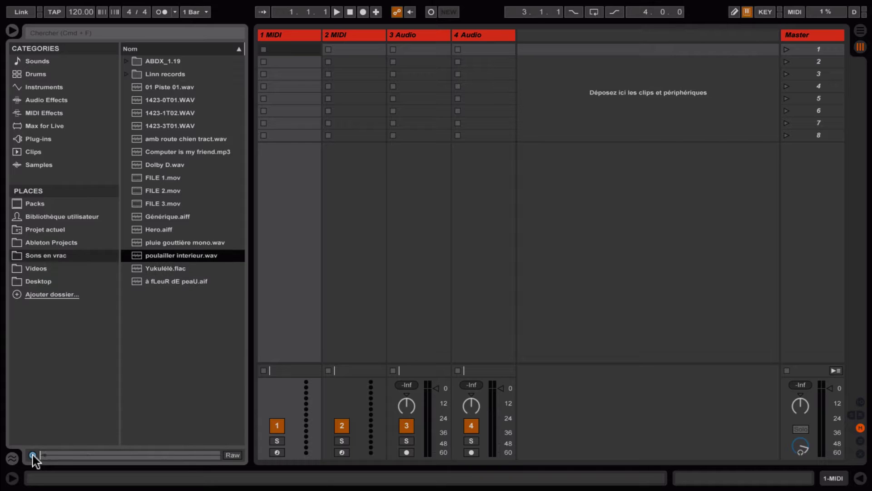
{"action": "key", "text": "Up"}
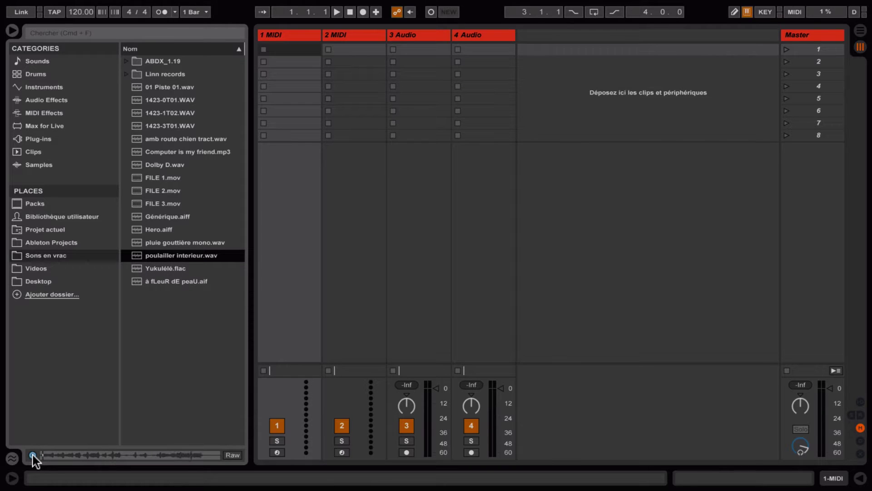
{"action": "key", "text": "Left"}
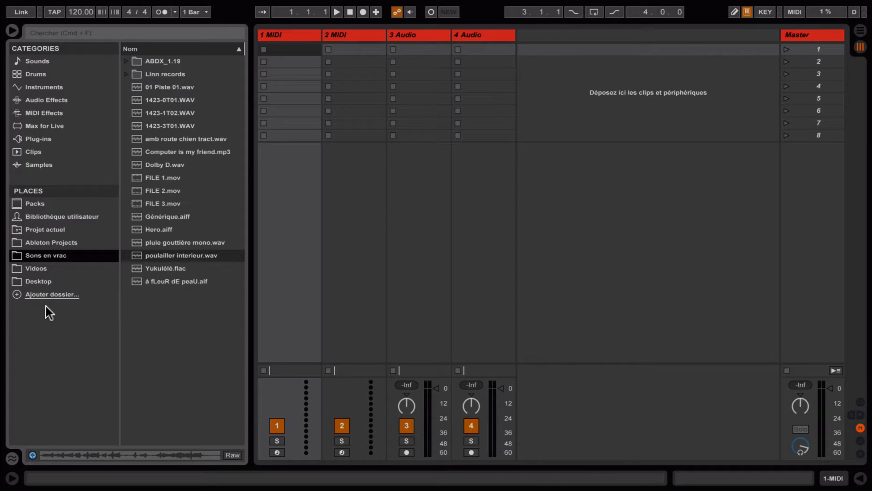
Add the Téléchargements folder to the browser's places.
{"action": "left_click", "coordinate": [52, 295]}
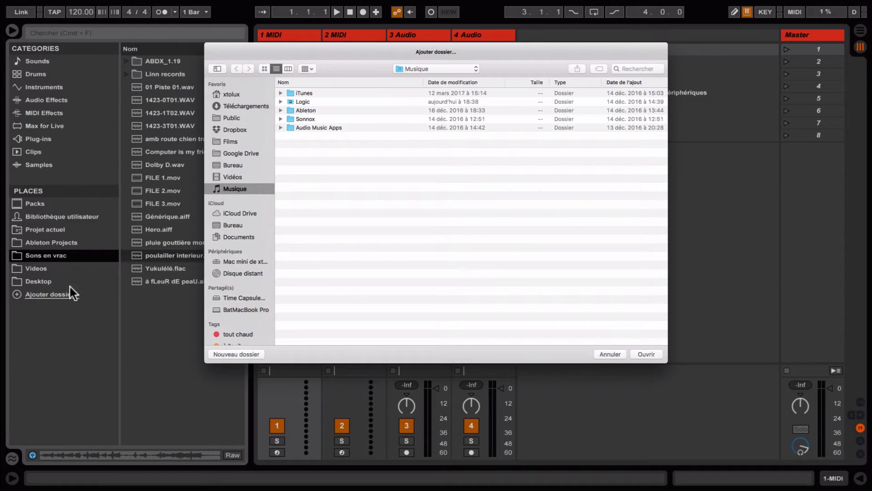
{"action": "left_click", "coordinate": [255, 106]}
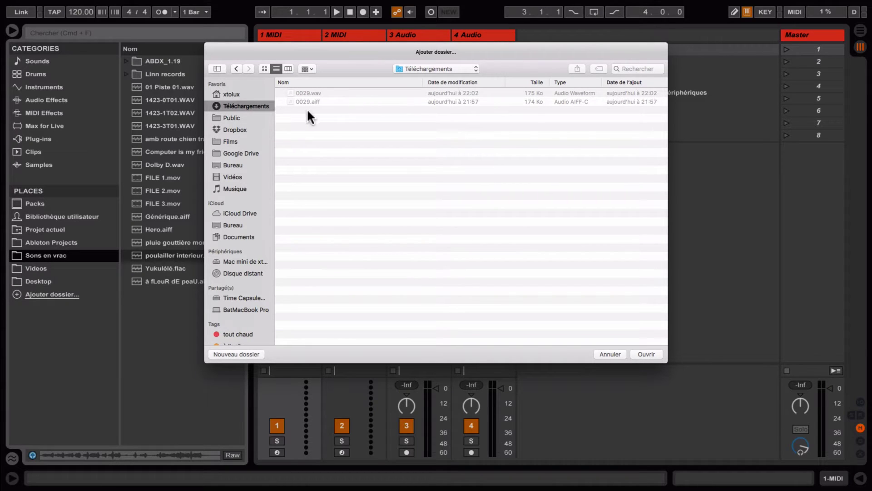
{"action": "left_click", "coordinate": [645, 353]}
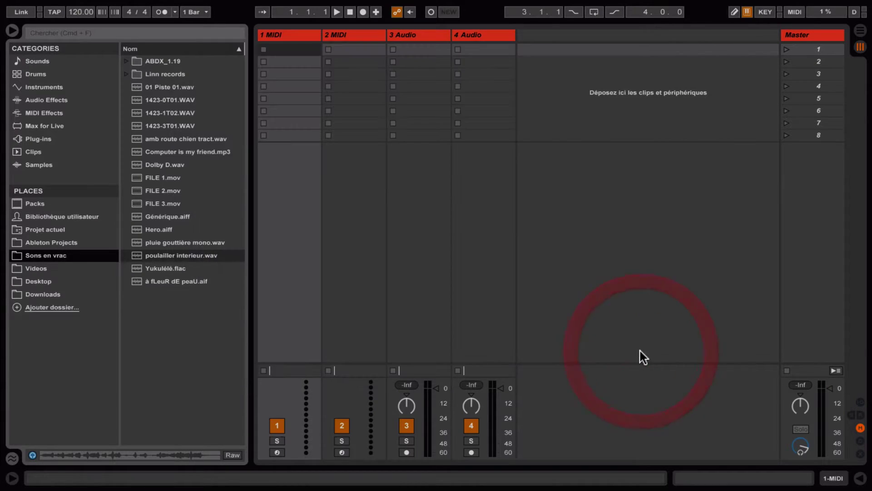
Remove the Downloads folder from the browser's places.
{"action": "left_click", "coordinate": [60, 297]}
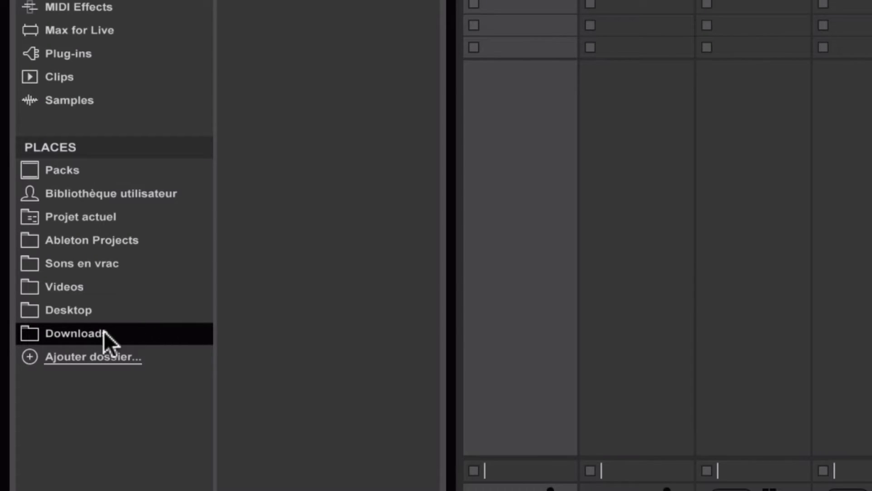
{"action": "right_click", "coordinate": [81, 336]}
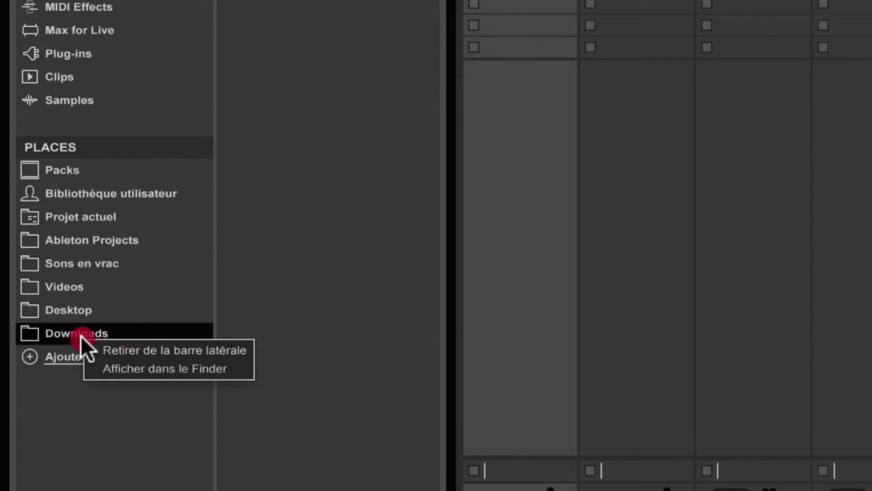
{"action": "left_click", "coordinate": [151, 350]}
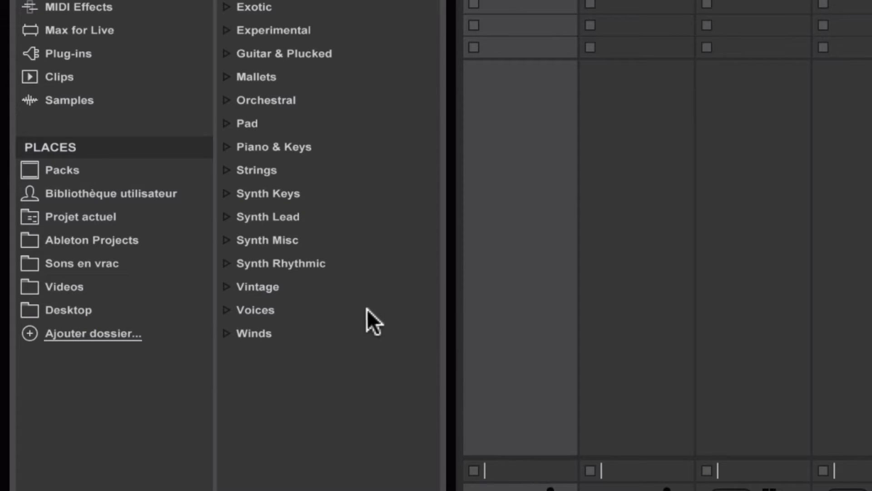
Open the Live Set Tapis Info.als from PLAYING LIVE Project in the Ableton Projects folder.
{"action": "left_click", "coordinate": [140, 223]}
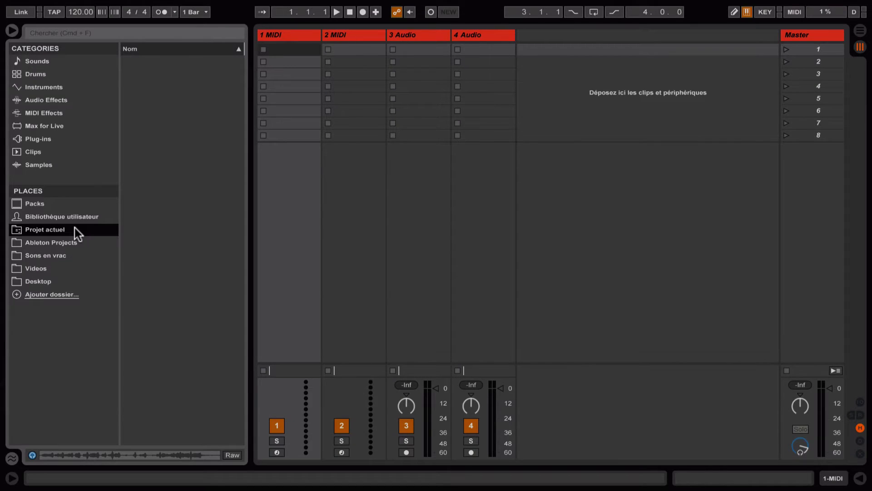
{"action": "left_click", "coordinate": [68, 244]}
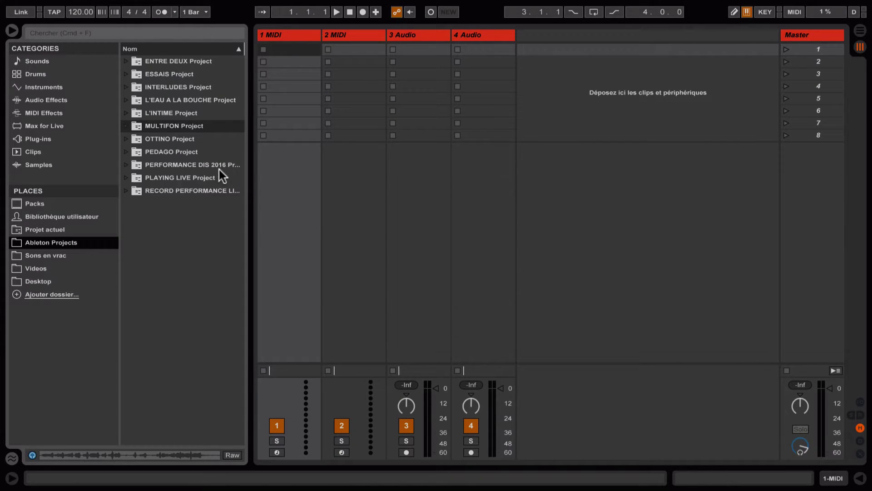
{"action": "left_click", "coordinate": [125, 177]}
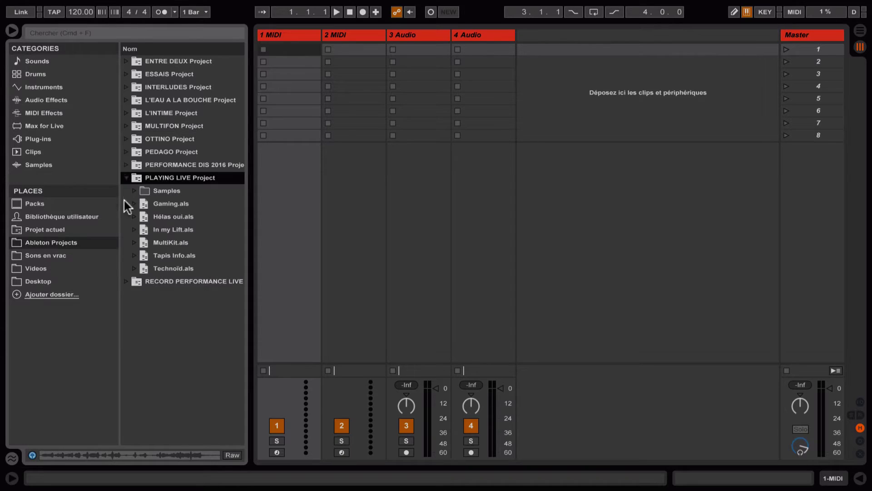
{"action": "double_click", "coordinate": [178, 256]}
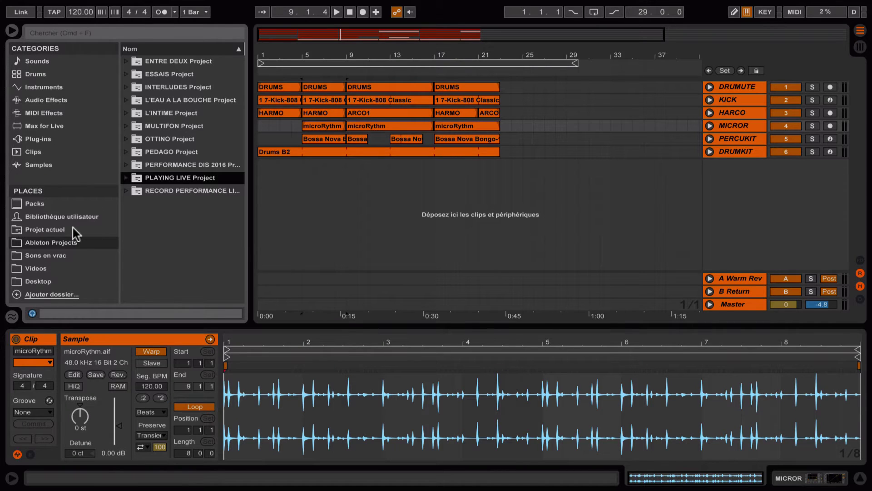
Show the current project's files, examine its imported samples and the tracks contained in Gaming.als.
{"action": "left_click", "coordinate": [73, 228]}
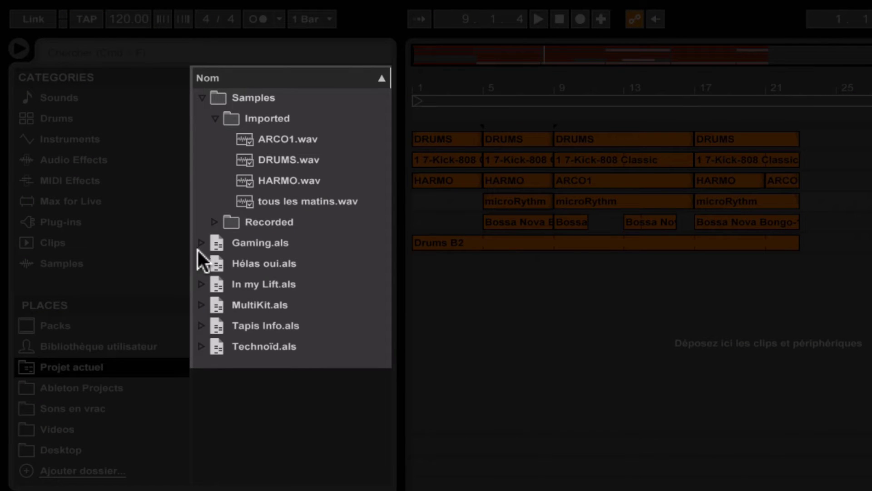
{"action": "left_click", "coordinate": [295, 148]}
{"action": "left_click", "coordinate": [299, 156]}
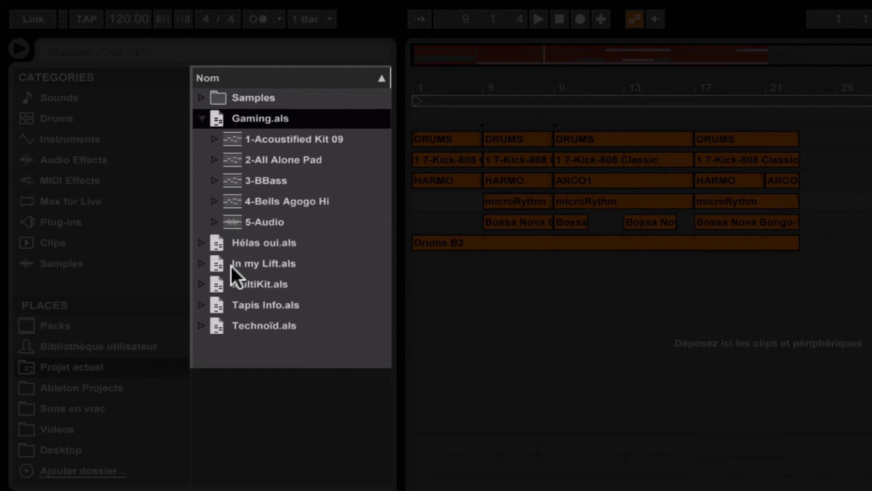
{"action": "left_click", "coordinate": [303, 168]}
{"action": "left_click", "coordinate": [300, 184]}
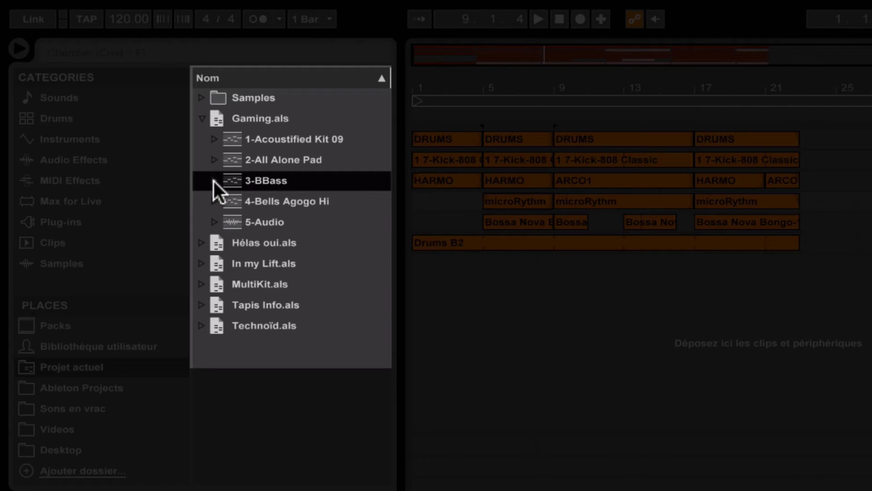
Examine the clips inside the 3-BBass and 5-Audio tracks of Gaming.als, and collapse the set.
{"action": "left_click", "coordinate": [213, 181]}
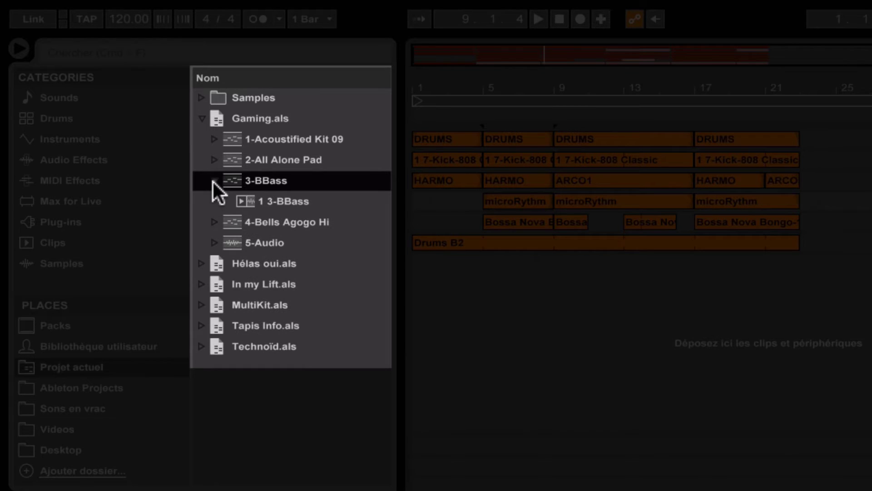
{"action": "left_click", "coordinate": [255, 204]}
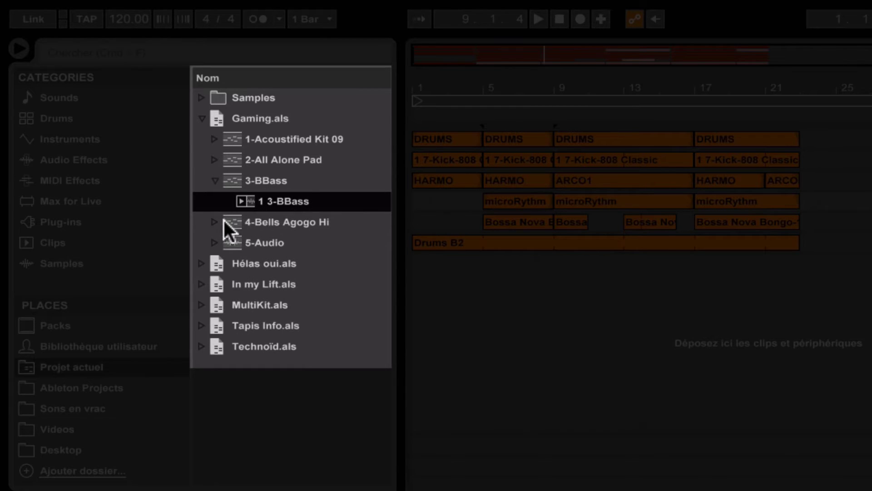
{"action": "left_click", "coordinate": [213, 243]}
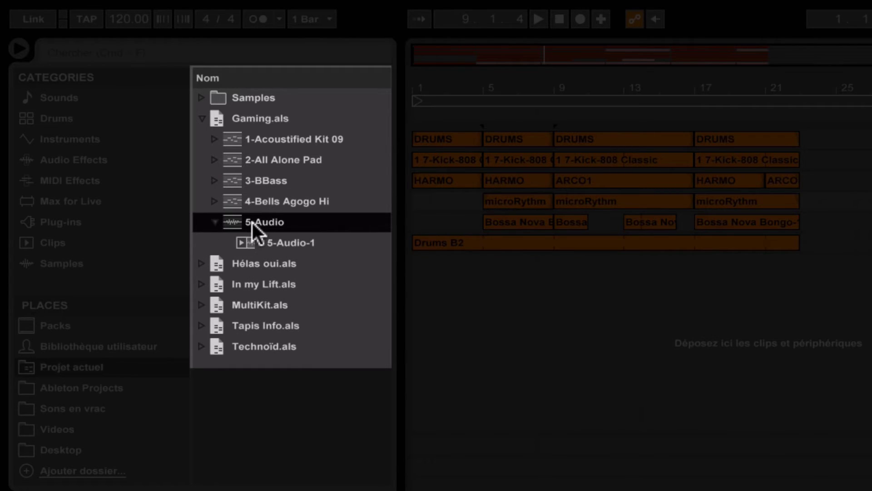
{"action": "left_click", "coordinate": [202, 119]}
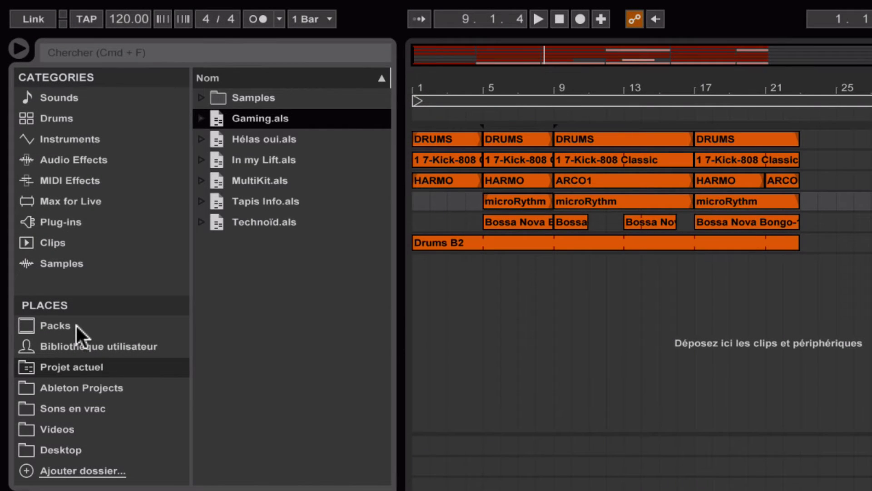
Show the installed Packs in the browser.
{"action": "left_click", "coordinate": [75, 325]}
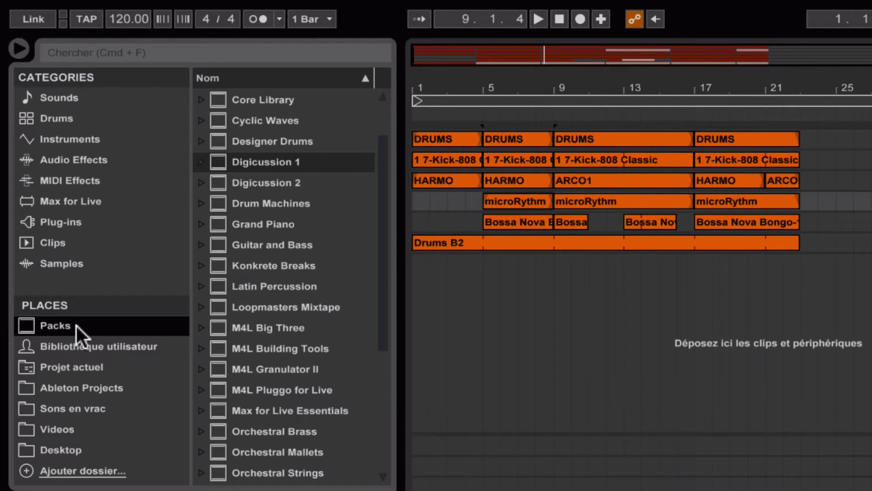
Preview Clav Chord CMaj.wav and E-Piano CMaj7.wav from the Core Library pack's Samples > Chords folder, and collapse Samples.
{"action": "scroll", "coordinate": [250, 263], "scroll_direction": "up", "scroll_amount": 3}
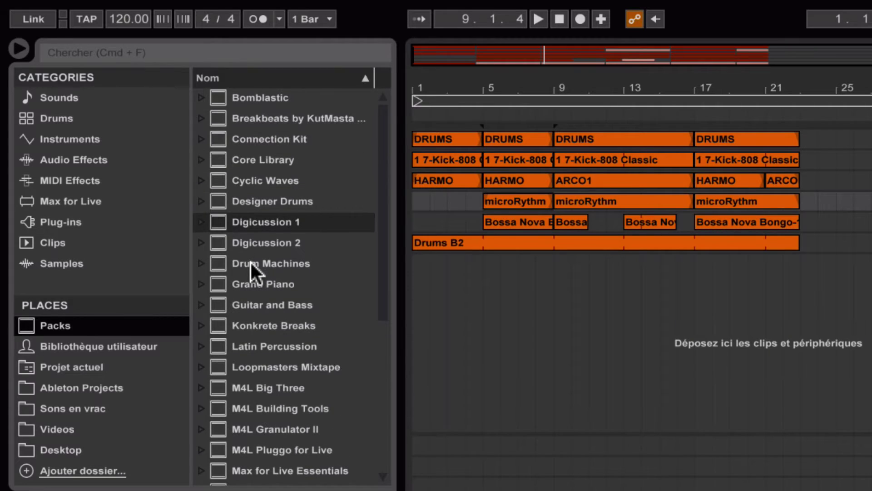
{"action": "left_click", "coordinate": [284, 157]}
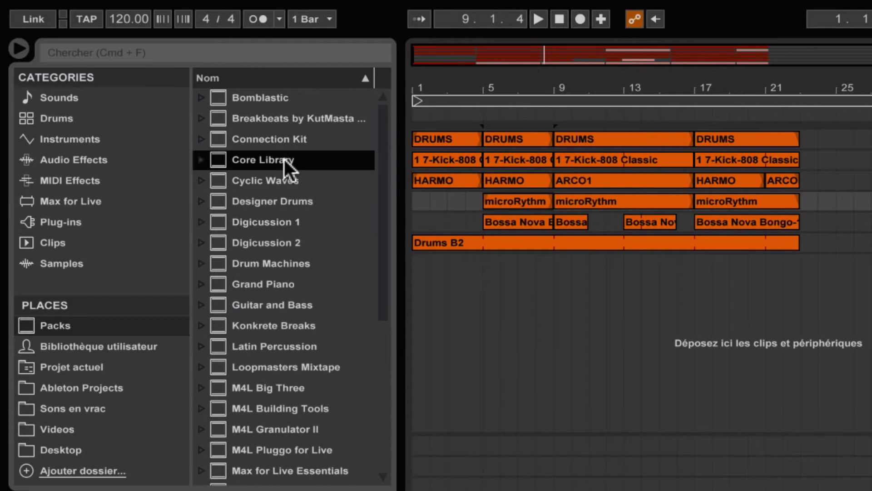
{"action": "left_click", "coordinate": [201, 160]}
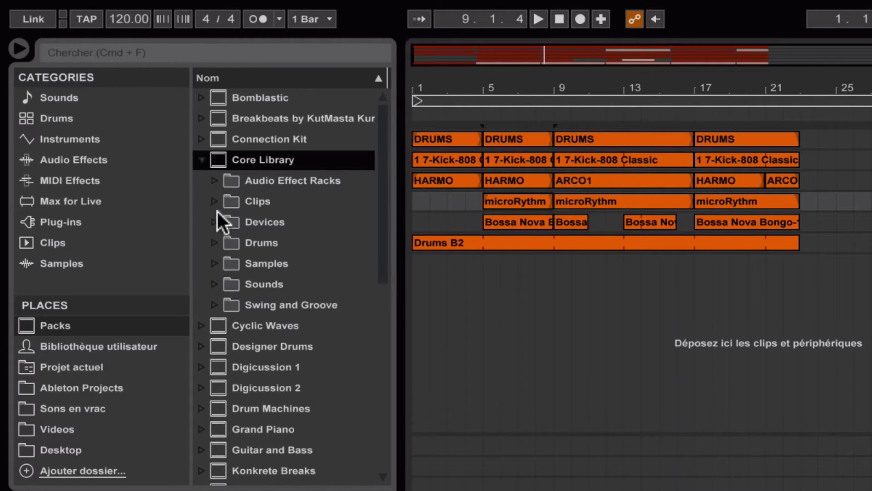
{"action": "left_click", "coordinate": [214, 263]}
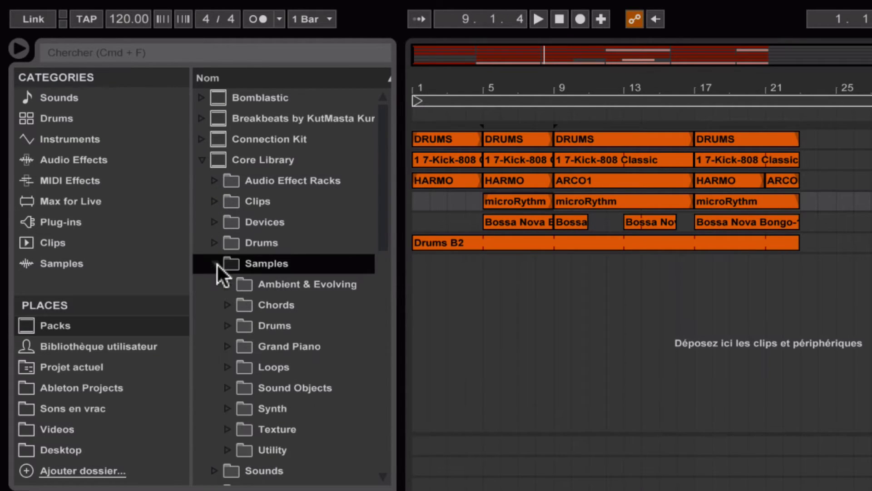
{"action": "left_click", "coordinate": [227, 305]}
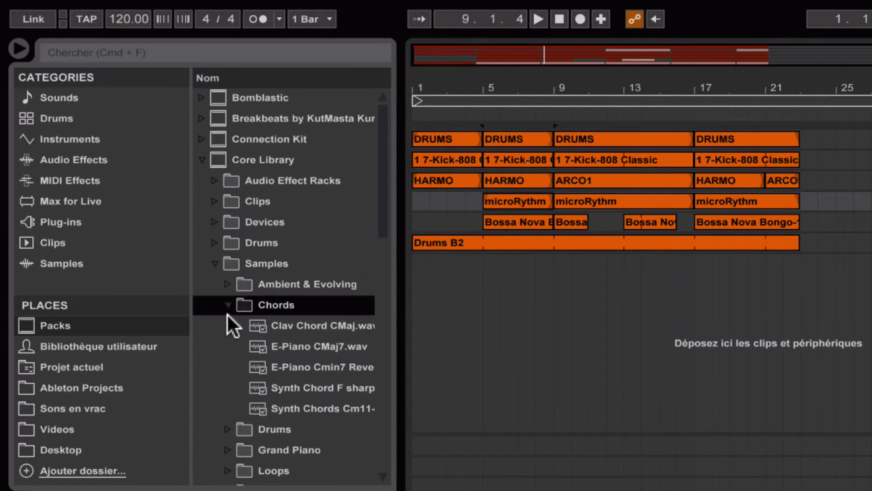
{"action": "left_click", "coordinate": [318, 325]}
{"action": "left_click", "coordinate": [315, 339]}
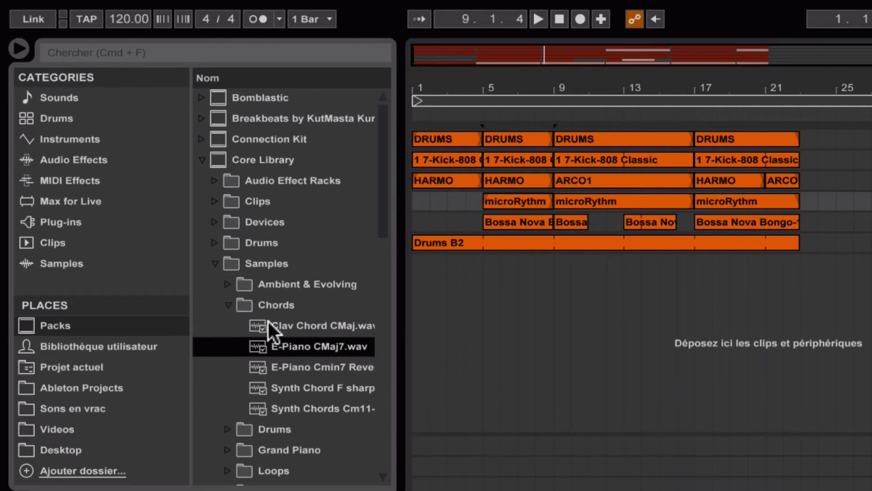
{"action": "left_click", "coordinate": [214, 264]}
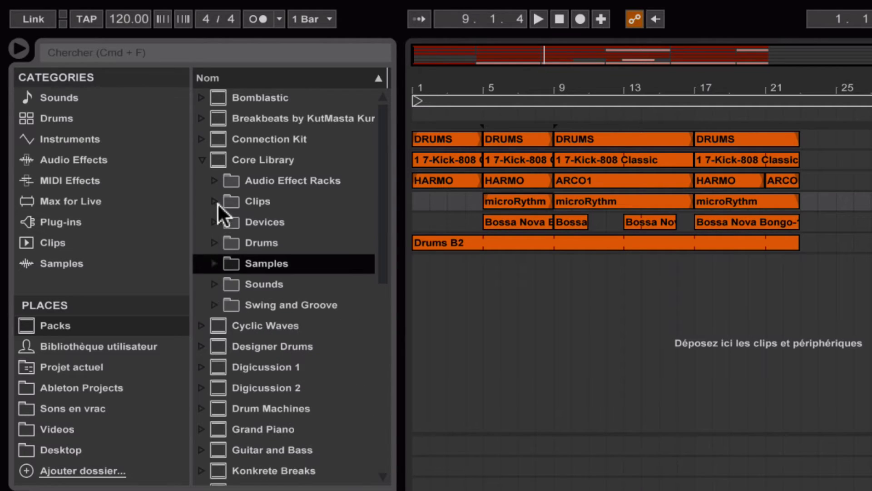
Preview Funk-111bpm.alc and Funk-112bpm.alc from the Core Library's Clips > Acoustic folder, and collapse both folders.
{"action": "left_click", "coordinate": [216, 202]}
{"action": "left_click", "coordinate": [227, 220]}
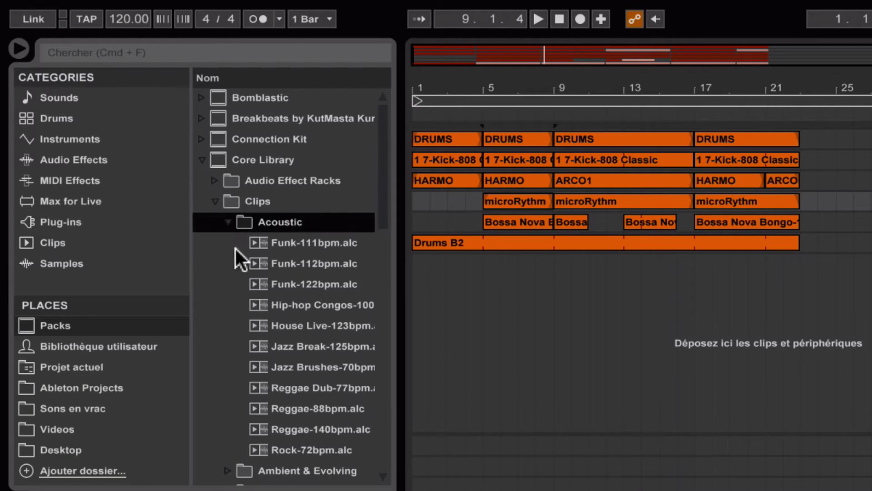
{"action": "left_click", "coordinate": [306, 243]}
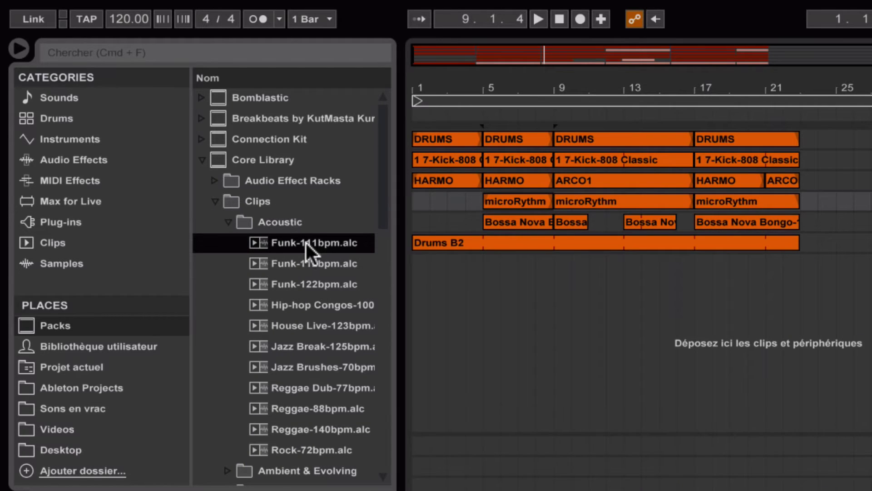
{"action": "left_click", "coordinate": [304, 261]}
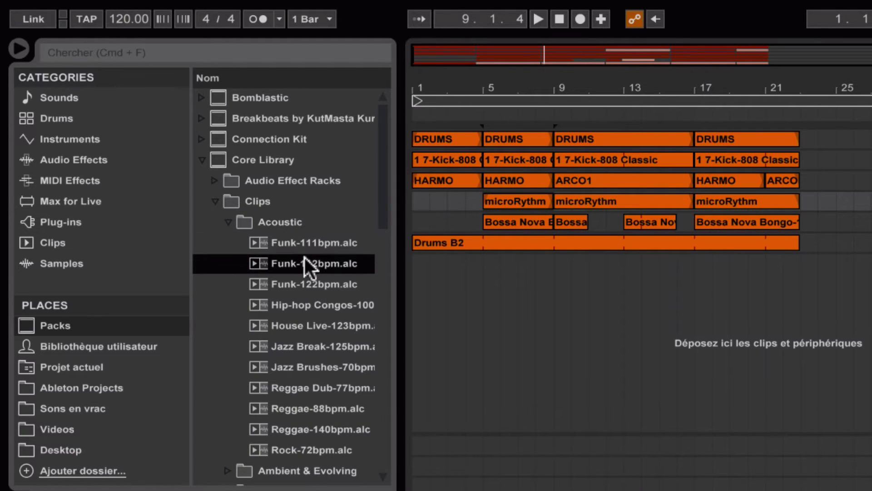
{"action": "left_click", "coordinate": [229, 222]}
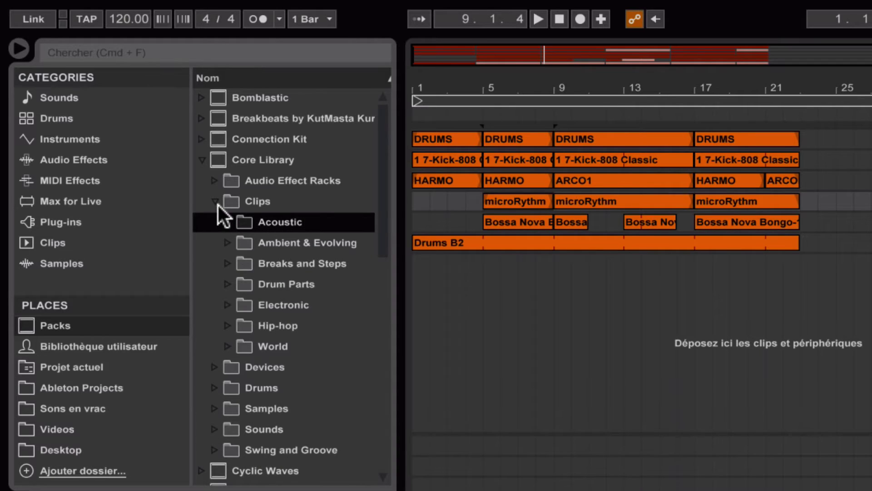
{"action": "left_click", "coordinate": [216, 203]}
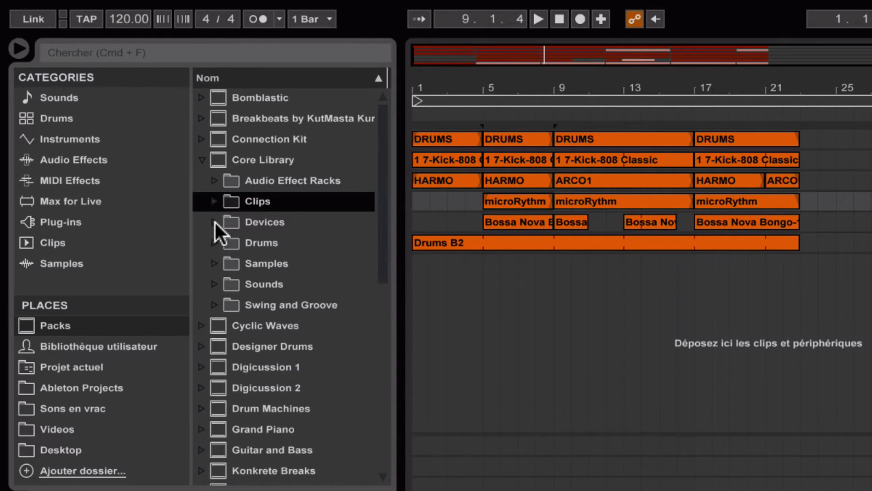
Examine the Audio Effects and Instruments subfolders inside the Core Library's Devices folder.
{"action": "left_click", "coordinate": [214, 222]}
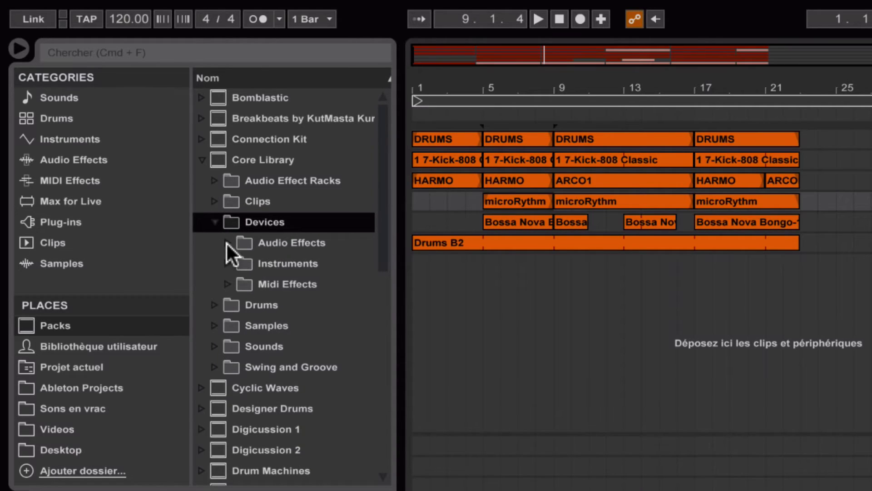
{"action": "left_click", "coordinate": [228, 243]}
{"action": "left_click", "coordinate": [229, 243]}
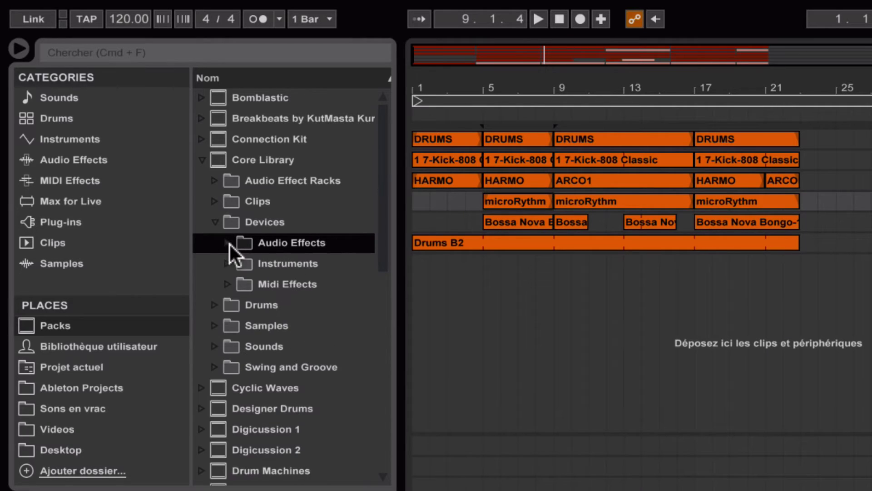
{"action": "left_click", "coordinate": [229, 263]}
{"action": "left_click", "coordinate": [230, 262]}
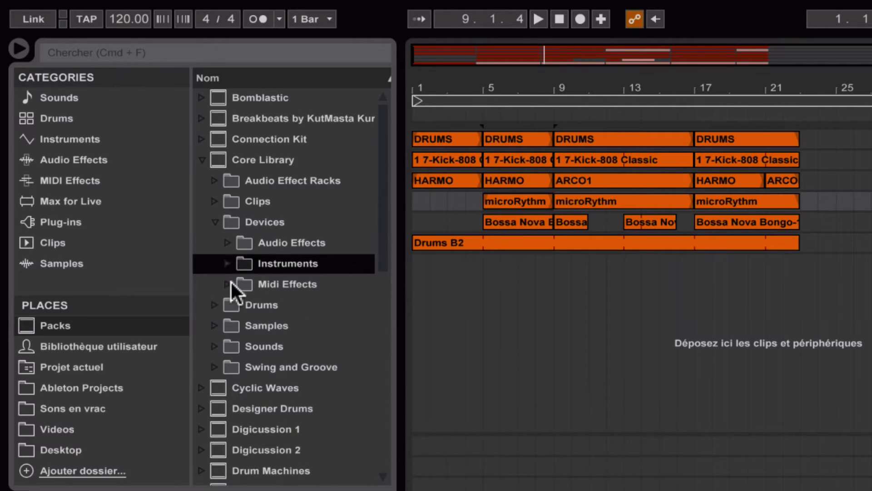
Preview the 909, Battu and Borja Kit-Core drum kits from the Core Library's Drums folder, and collapse the pack.
{"action": "left_click", "coordinate": [214, 305]}
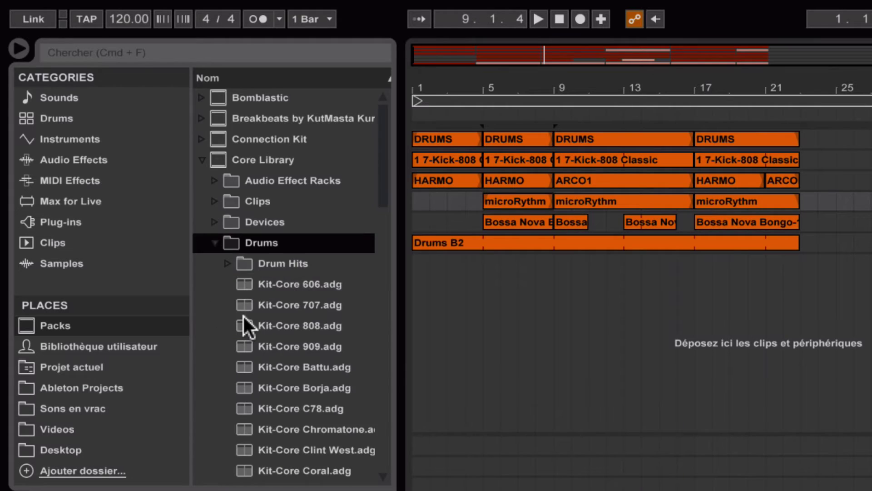
{"action": "left_click", "coordinate": [299, 262]}
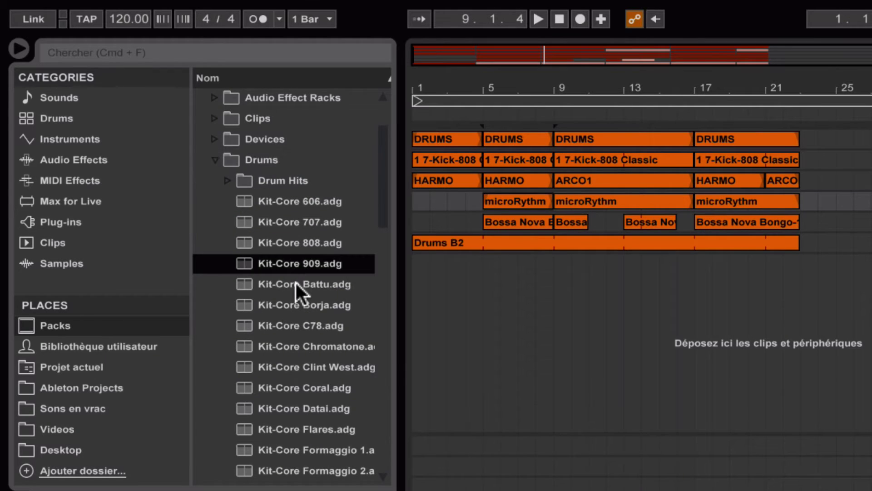
{"action": "left_click", "coordinate": [299, 284]}
{"action": "left_click", "coordinate": [291, 303]}
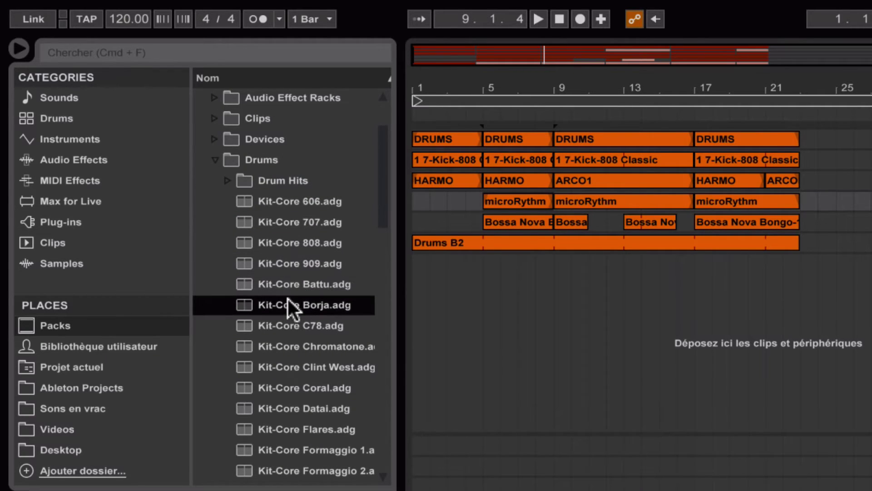
{"action": "left_click", "coordinate": [227, 181]}
{"action": "left_click", "coordinate": [214, 160]}
{"action": "scroll", "coordinate": [245, 203], "scroll_direction": "up", "scroll_amount": 2}
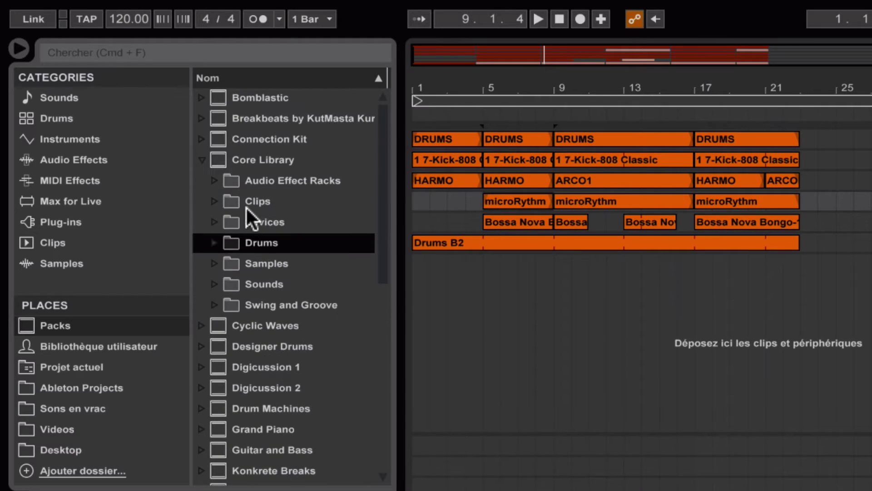
{"action": "left_click", "coordinate": [201, 160]}
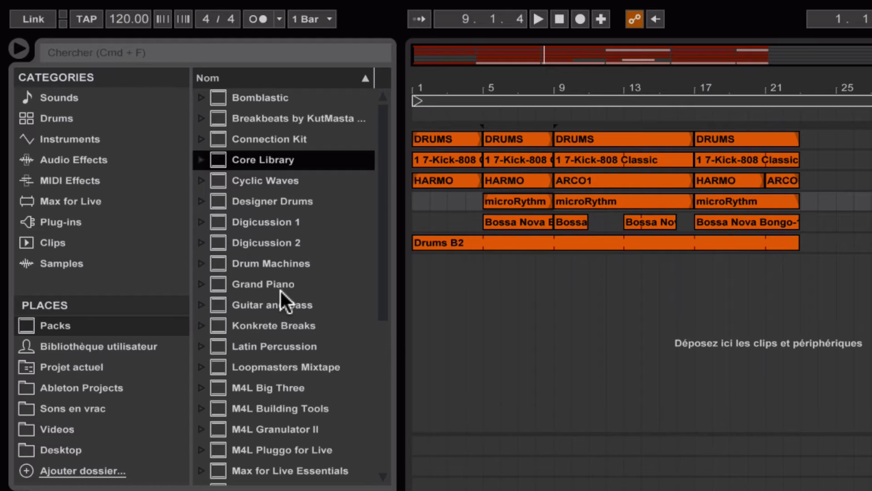
Examine the Combined samples inside the Grand Piano pack's Samples folder, and collapse the pack.
{"action": "left_click", "coordinate": [201, 285]}
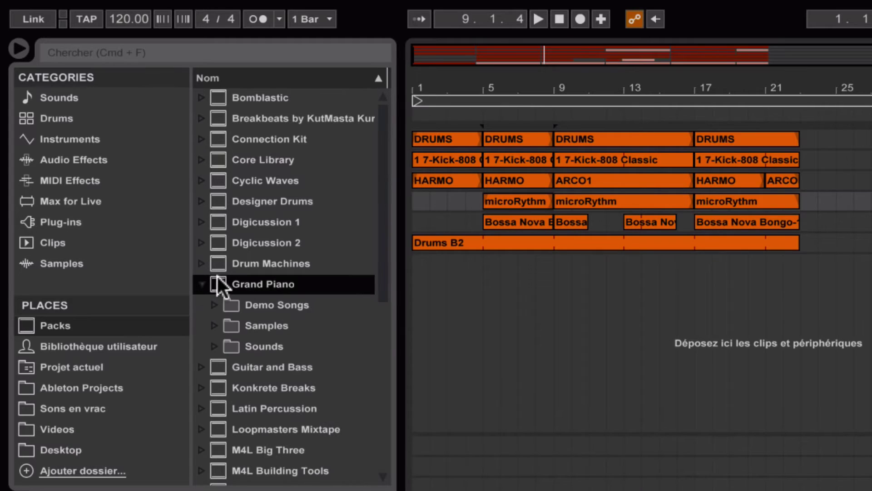
{"action": "left_click", "coordinate": [214, 325]}
{"action": "left_click", "coordinate": [227, 346]}
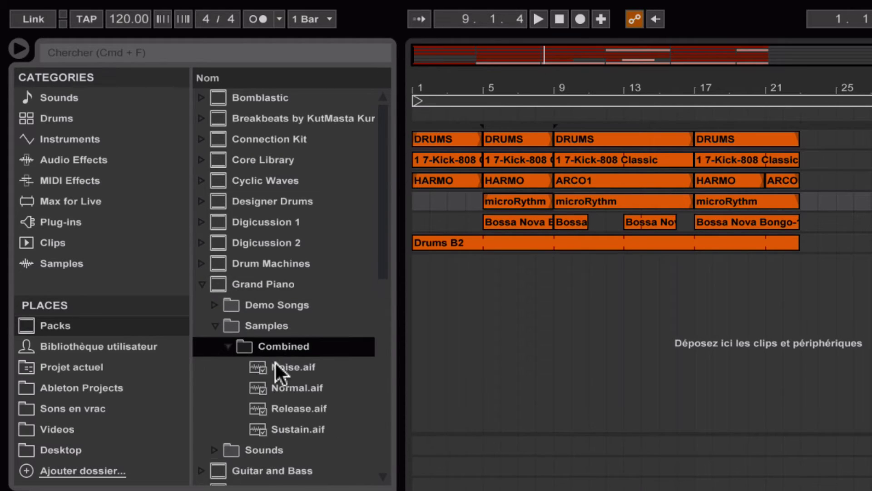
{"action": "left_click", "coordinate": [229, 346]}
{"action": "left_click", "coordinate": [216, 326]}
{"action": "left_click", "coordinate": [214, 305]}
{"action": "left_click", "coordinate": [201, 285]}
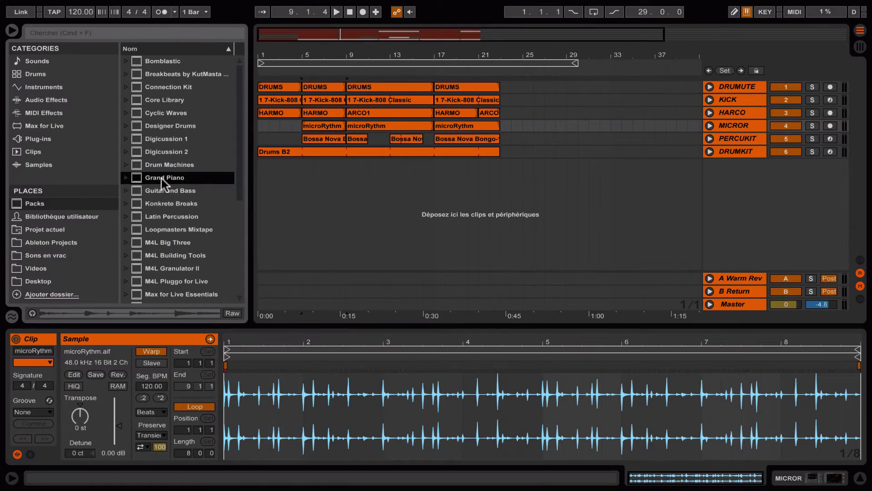
Display the default lesson (leçon par défaut) of the Grand Piano pack, and return the browser focus to Packs.
{"action": "right_click", "coordinate": [163, 184]}
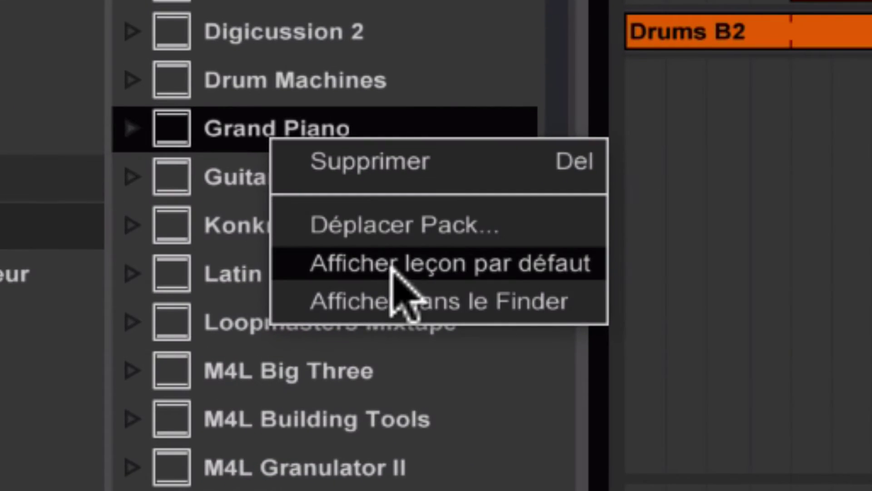
{"action": "left_click", "coordinate": [196, 214]}
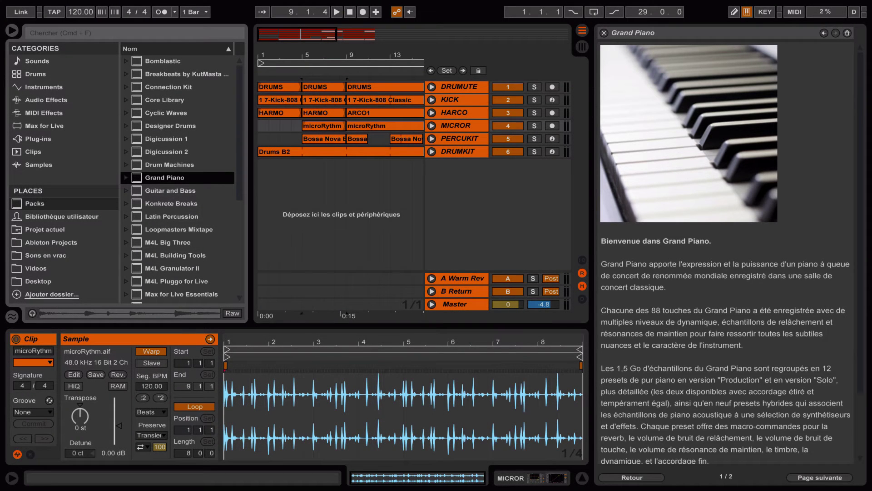
{"action": "key", "text": "Left"}
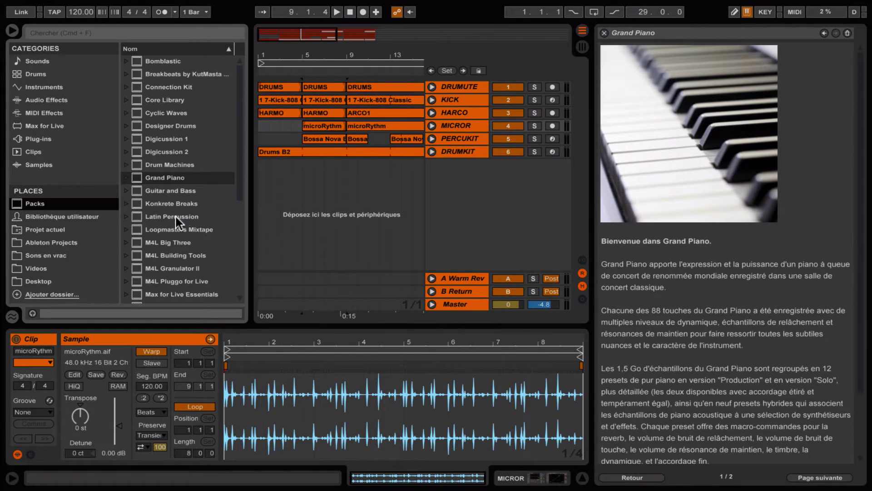
Preview microRythm.aif from the user library's Samples > Imported folder, and collapse both folders.
{"action": "left_click", "coordinate": [95, 218]}
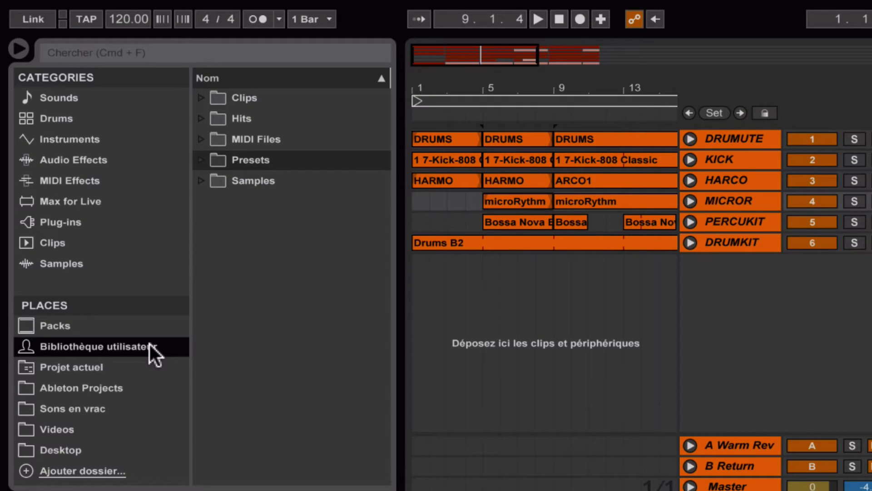
{"action": "left_click", "coordinate": [200, 181]}
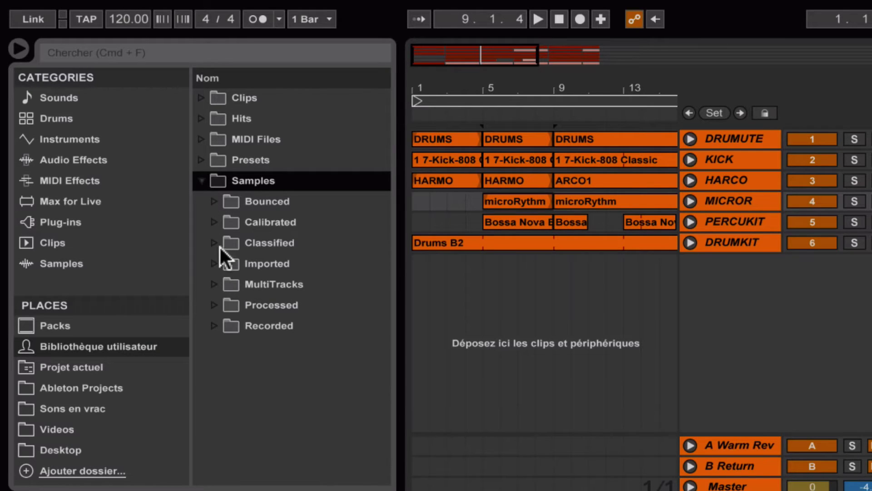
{"action": "left_click", "coordinate": [215, 263]}
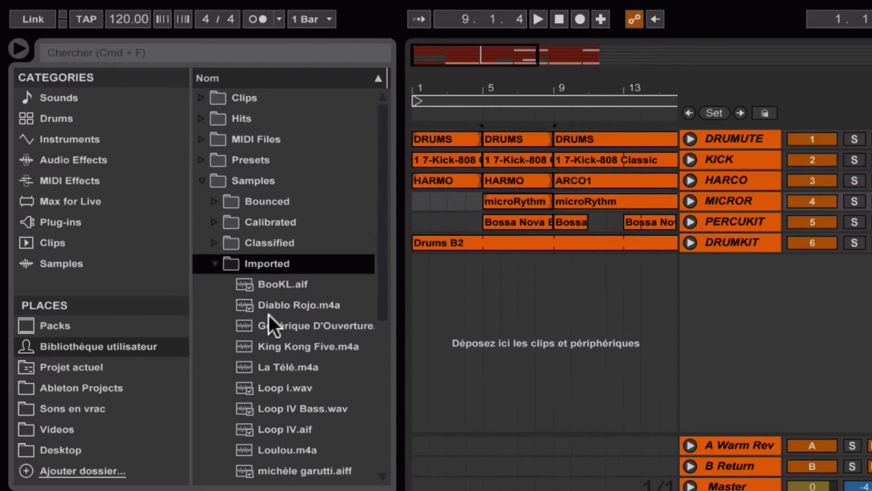
{"action": "scroll", "coordinate": [268, 316], "scroll_direction": "down", "scroll_amount": 3}
{"action": "left_click", "coordinate": [291, 426]}
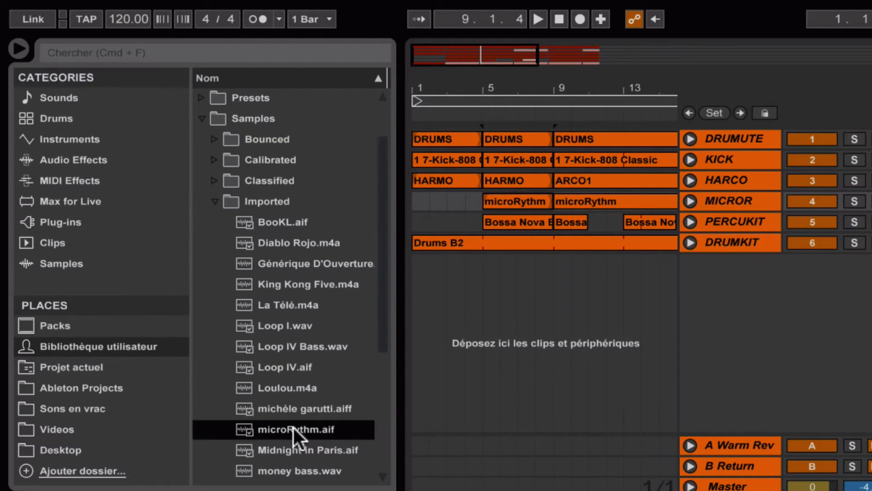
{"action": "left_click", "coordinate": [215, 201]}
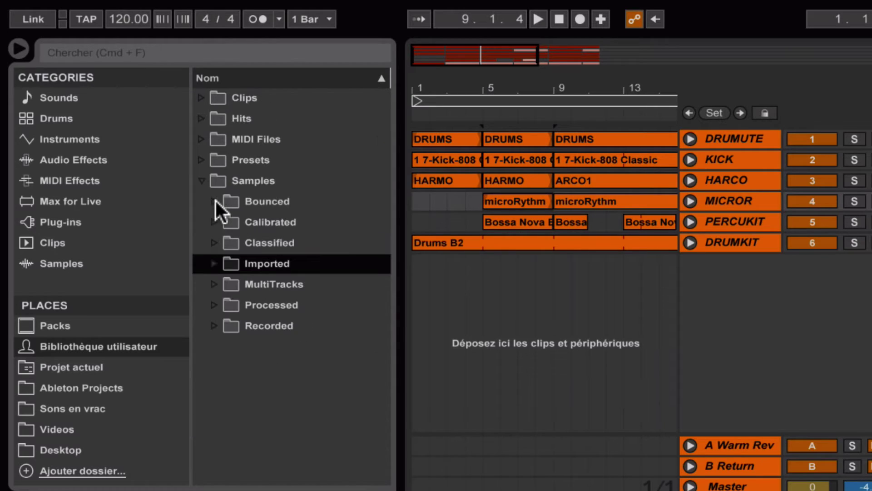
{"action": "left_click", "coordinate": [203, 179]}
Preview Cantaloupe BASS.alc from the user library's Clips > Cantaloupe folder, and collapse the Cantaloupe folder.
{"action": "left_click", "coordinate": [201, 99]}
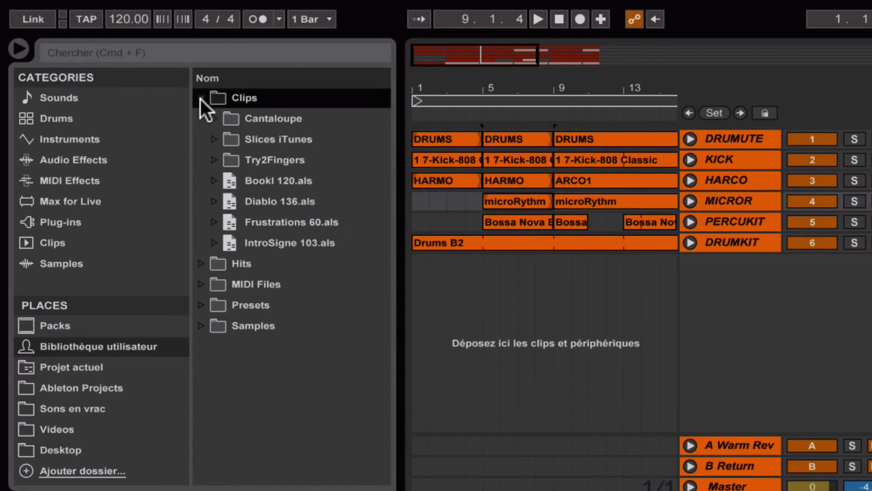
{"action": "left_click", "coordinate": [214, 118]}
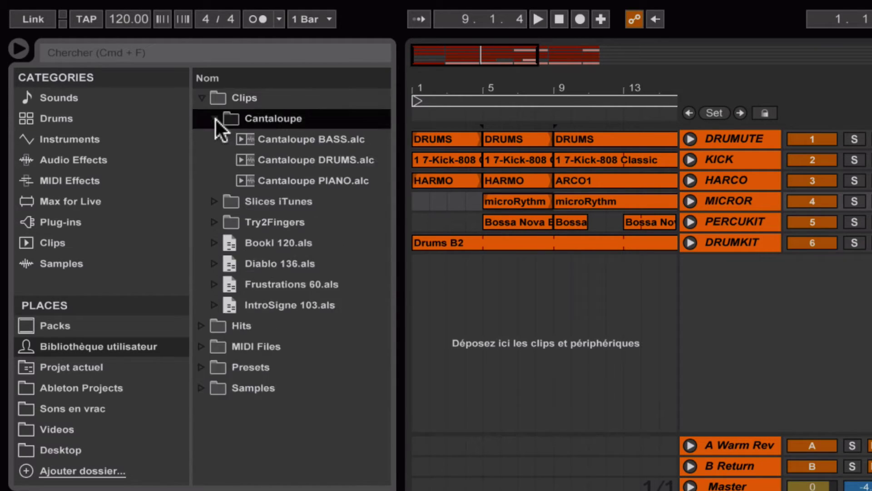
{"action": "left_click", "coordinate": [295, 138]}
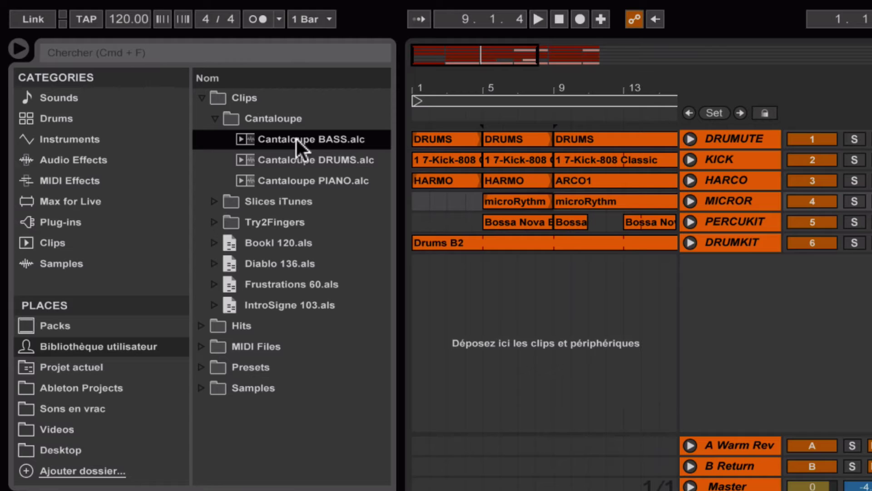
{"action": "left_click", "coordinate": [214, 119]}
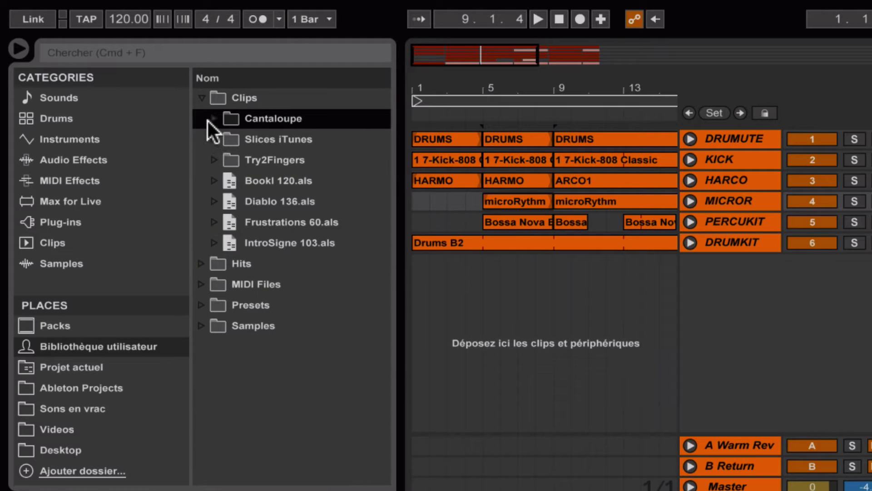
Collapse the Clips folder, and inspect the user library's MIDI Files and Presets folders, selecting the Drawers.adg preset.
{"action": "left_click", "coordinate": [201, 99]}
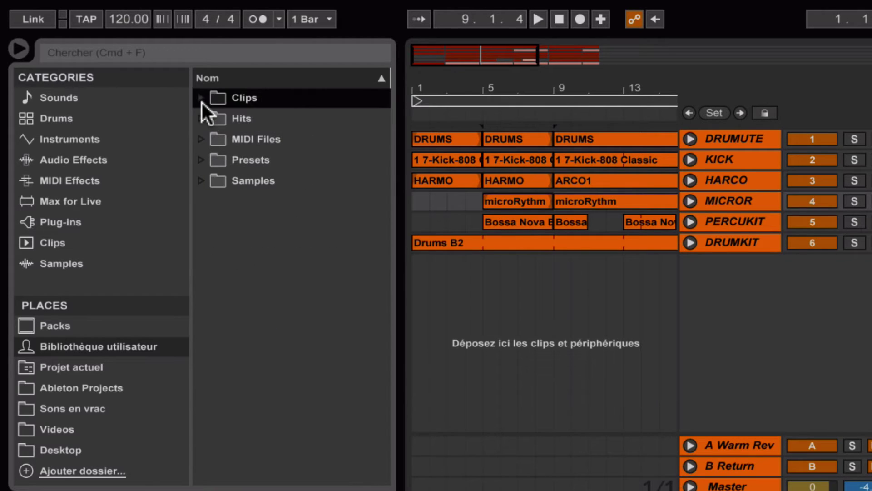
{"action": "left_click", "coordinate": [200, 139]}
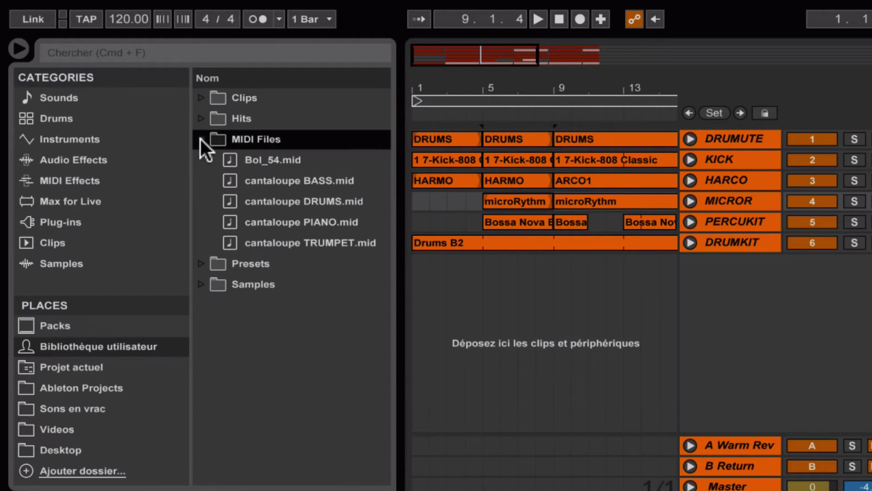
{"action": "left_click", "coordinate": [200, 139]}
{"action": "left_click", "coordinate": [201, 160]}
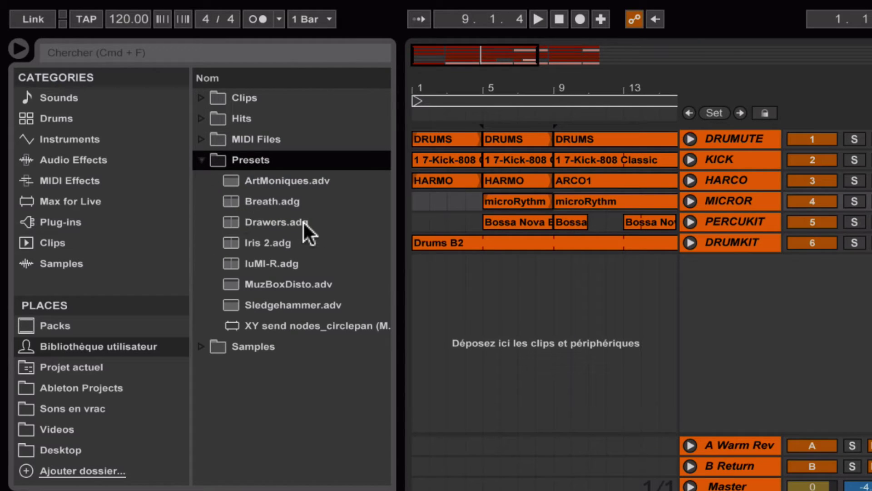
{"action": "left_click", "coordinate": [336, 220]}
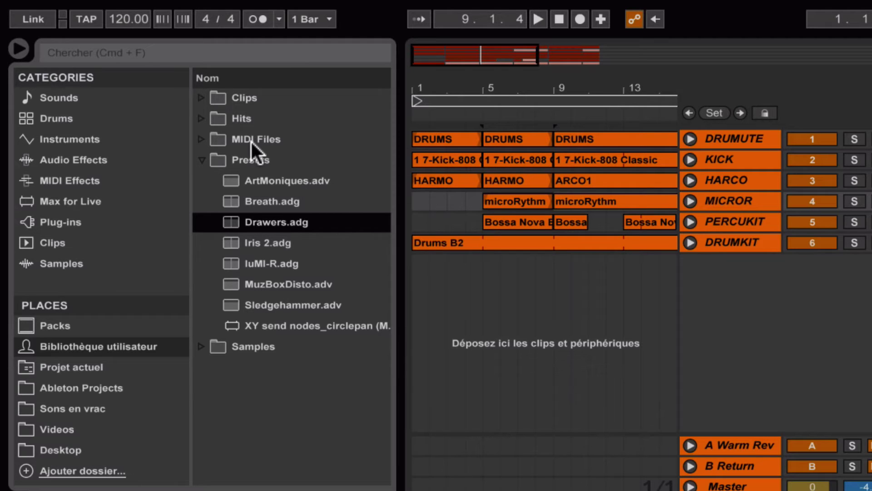
Search the user library for "metro" and expand the results down to Samples > Classified > Ambient.
{"action": "left_click", "coordinate": [168, 48]}
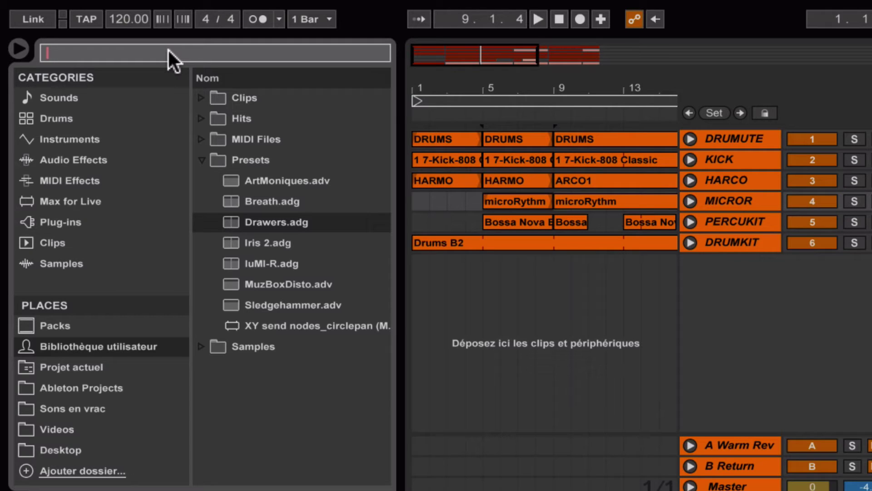
{"action": "type", "text": "me"}
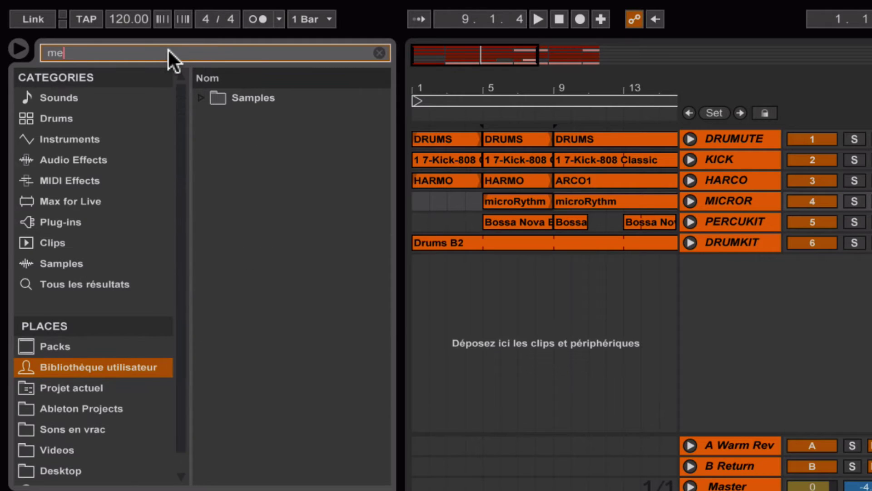
{"action": "type", "text": "tro"}
{"action": "left_click", "coordinate": [201, 98]}
{"action": "left_click", "coordinate": [212, 118]}
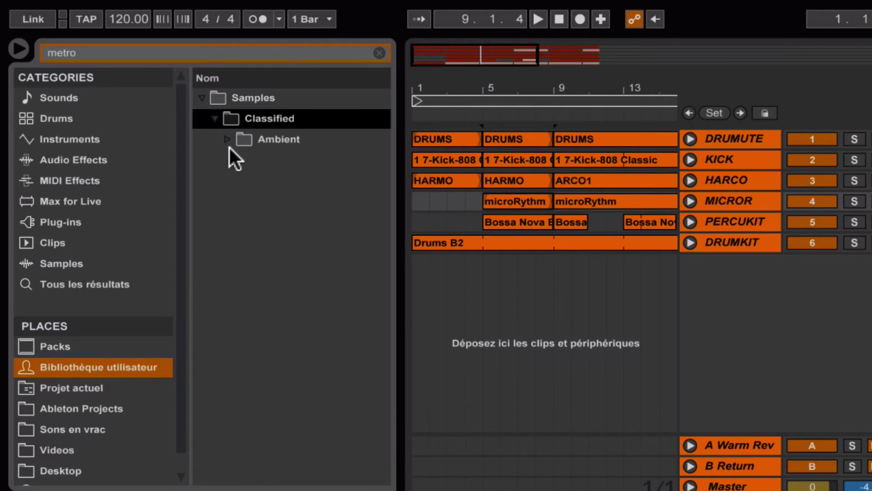
{"action": "left_click", "coordinate": [228, 138]}
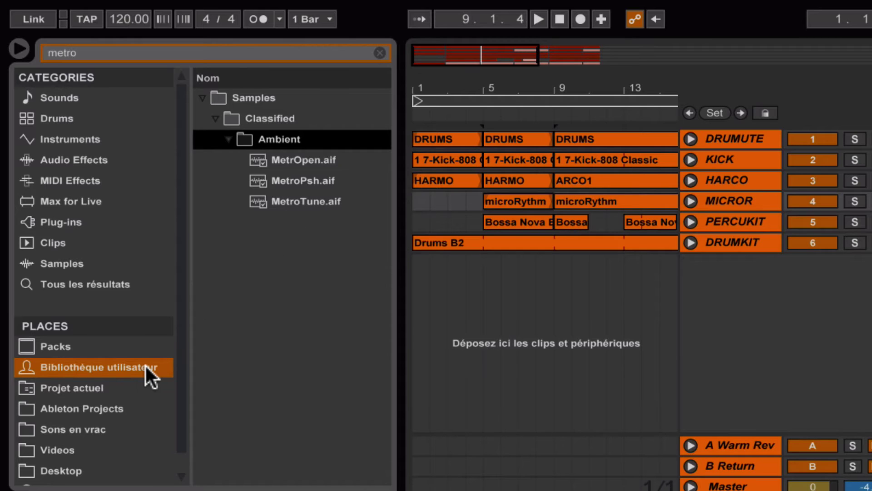
Show the "metro" results in Packs, expanding M4L Building Tools > Lesson Devices > Building MIDI Generators.
{"action": "left_click", "coordinate": [102, 348]}
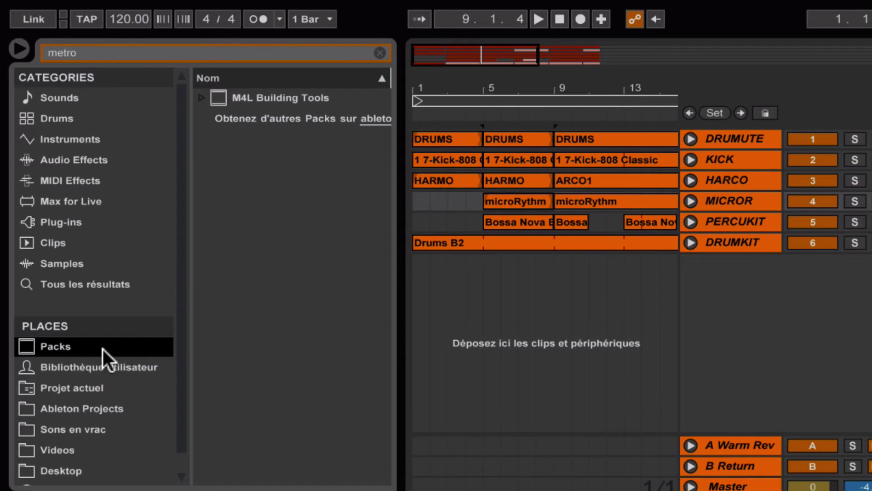
{"action": "left_click", "coordinate": [202, 97]}
{"action": "left_click", "coordinate": [215, 119]}
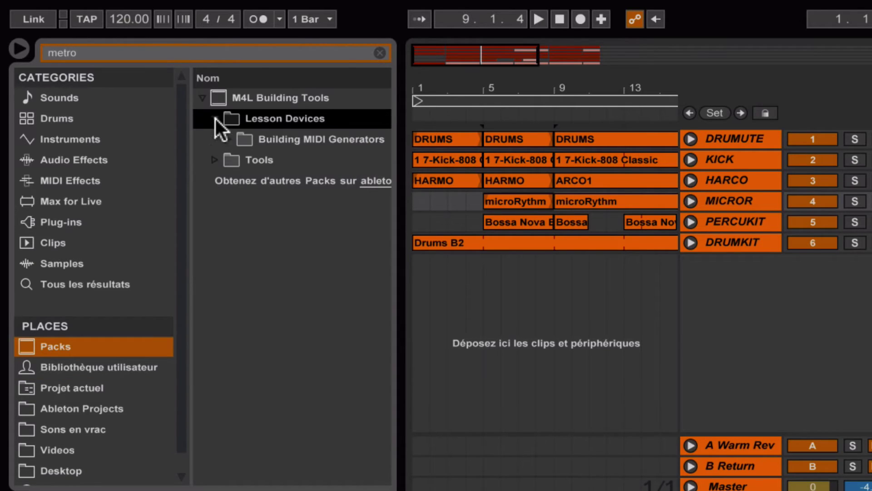
{"action": "left_click", "coordinate": [227, 140]}
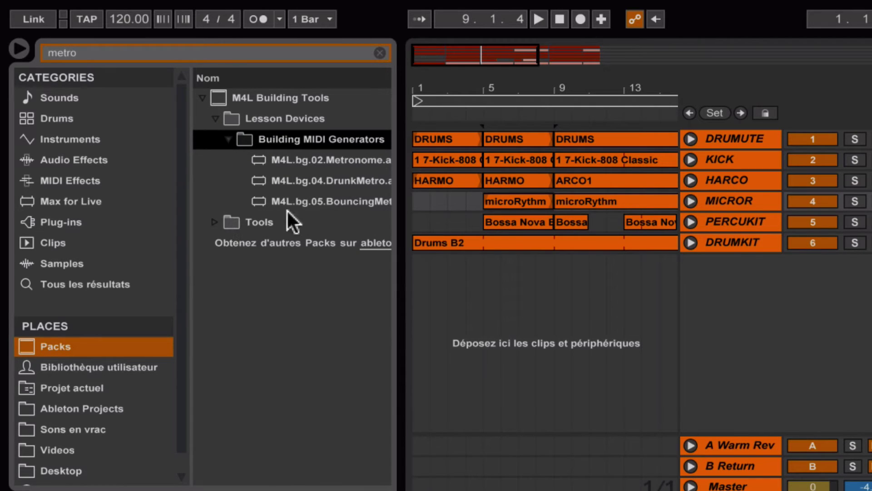
Expand the M4L Building Tools results down to Tools > Max Audio Effect > Max DopplerPan.
{"action": "left_click", "coordinate": [214, 221]}
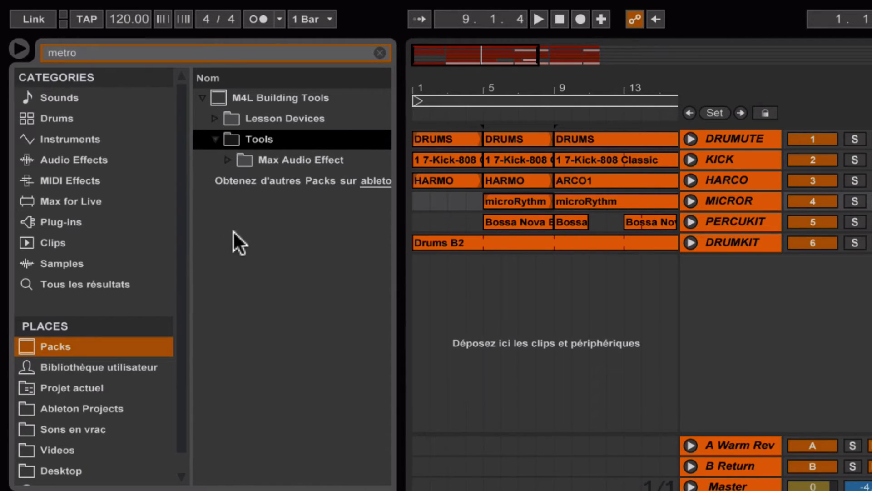
{"action": "left_click", "coordinate": [228, 160]}
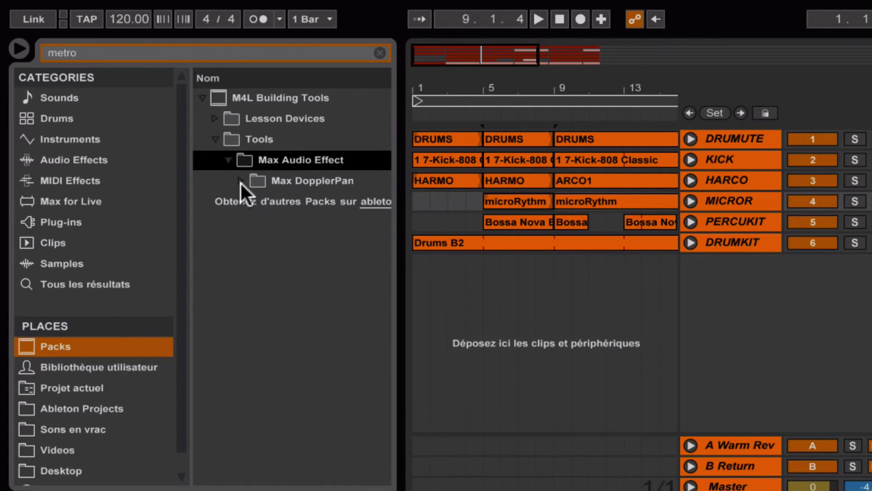
{"action": "left_click", "coordinate": [240, 180]}
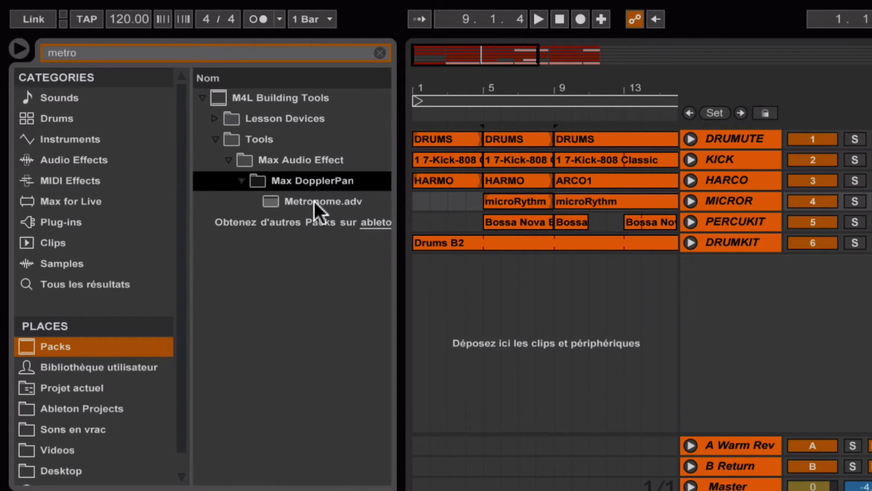
Check the "metro" search in Projet actuel, Ableton Projects, Sons en vrac and Videos.
{"action": "left_click", "coordinate": [100, 389]}
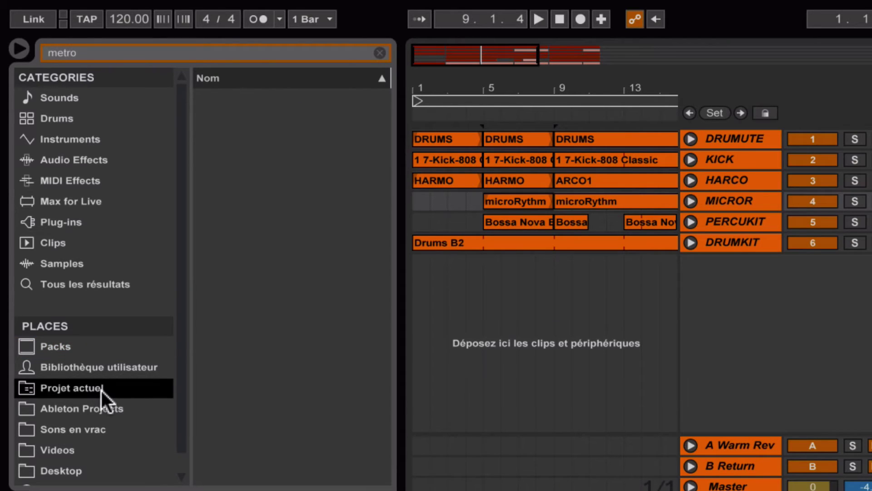
{"action": "left_click", "coordinate": [104, 409]}
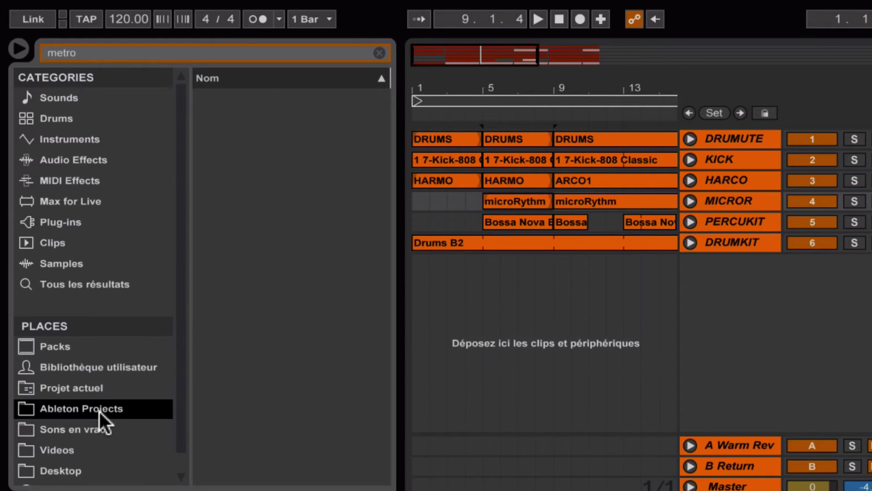
{"action": "left_click", "coordinate": [98, 430]}
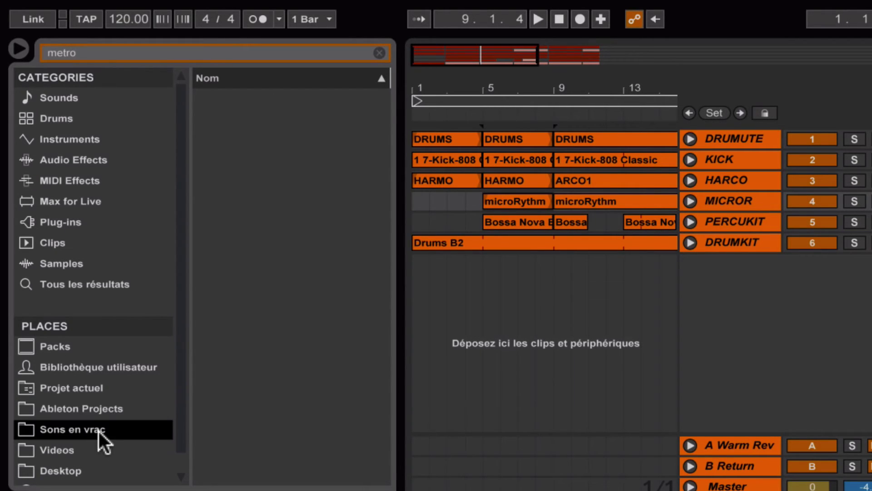
{"action": "left_click", "coordinate": [100, 448]}
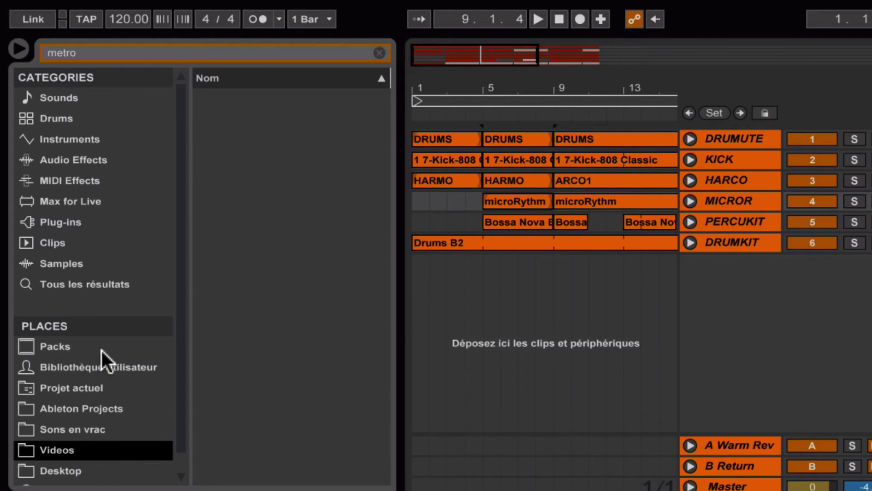
List all "metro" results (Tous les résultats), reveal Metronome.adv in Places, and return to the full results list.
{"action": "left_click", "coordinate": [93, 283]}
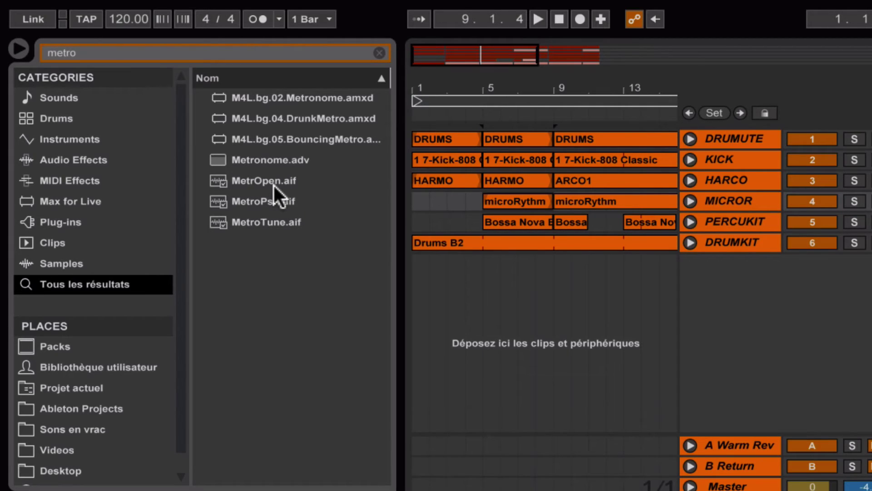
{"action": "right_click", "coordinate": [273, 159]}
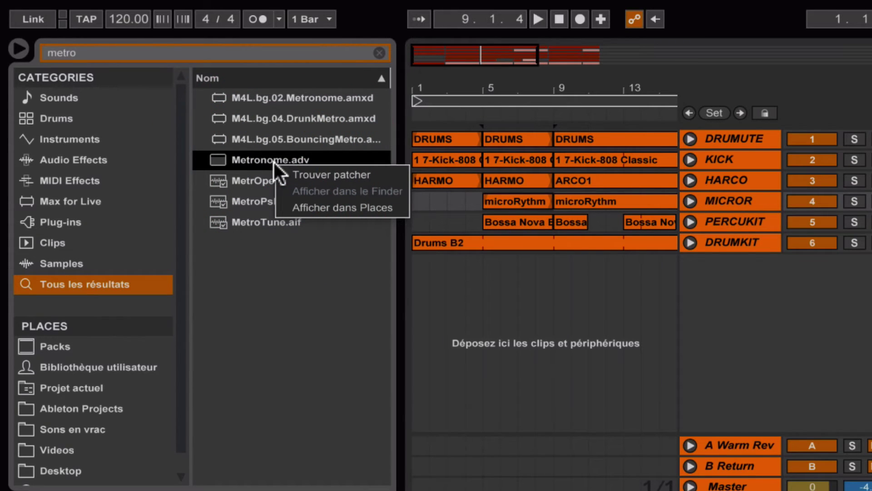
{"action": "left_click", "coordinate": [297, 209]}
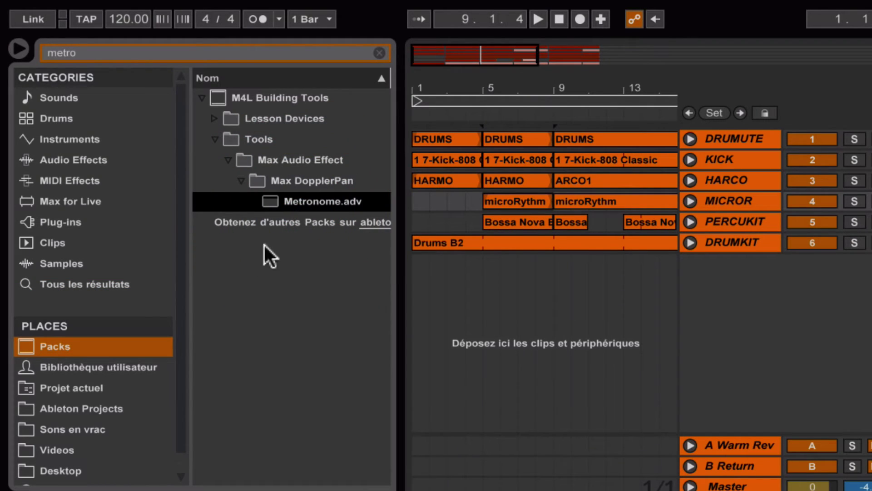
{"action": "left_click", "coordinate": [97, 285]}
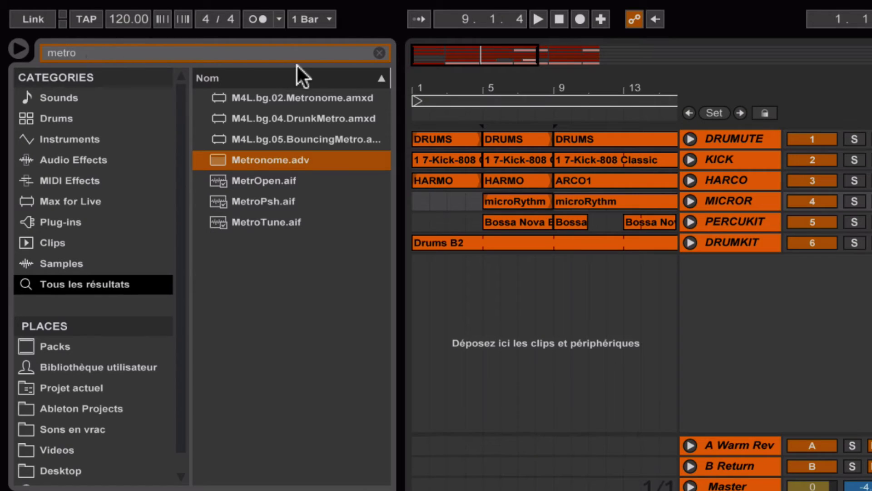
Clear the search and view the unfiltered contents of Packs and the user library.
{"action": "left_click", "coordinate": [380, 52]}
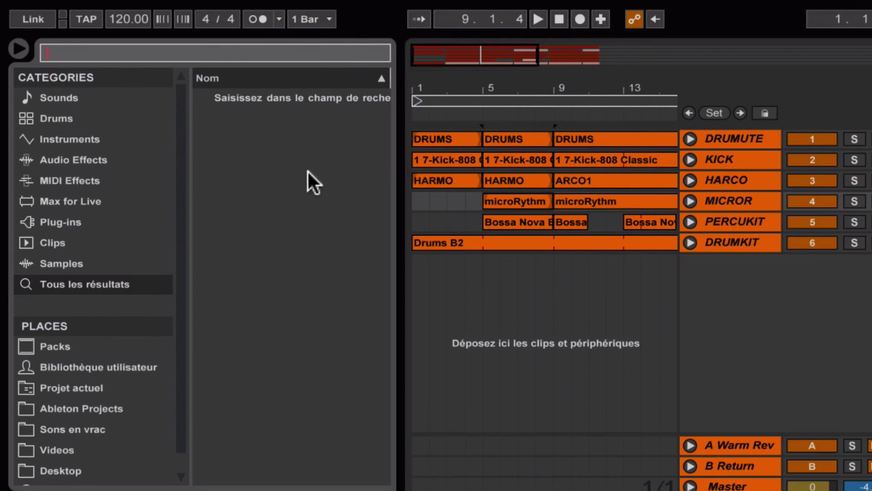
{"action": "left_click", "coordinate": [102, 348]}
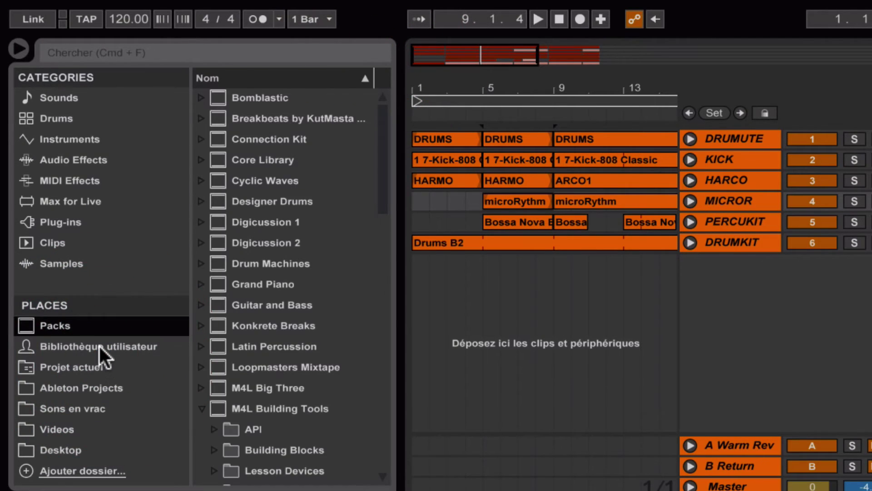
{"action": "left_click", "coordinate": [99, 346]}
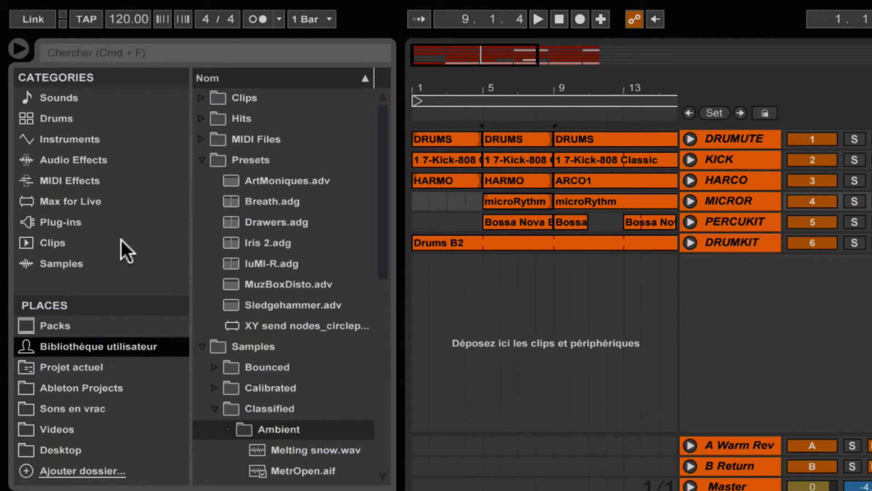
Browse the Audio Effects and Samples categories, and the Sons en vrac and Videos folders.
{"action": "left_click", "coordinate": [136, 157]}
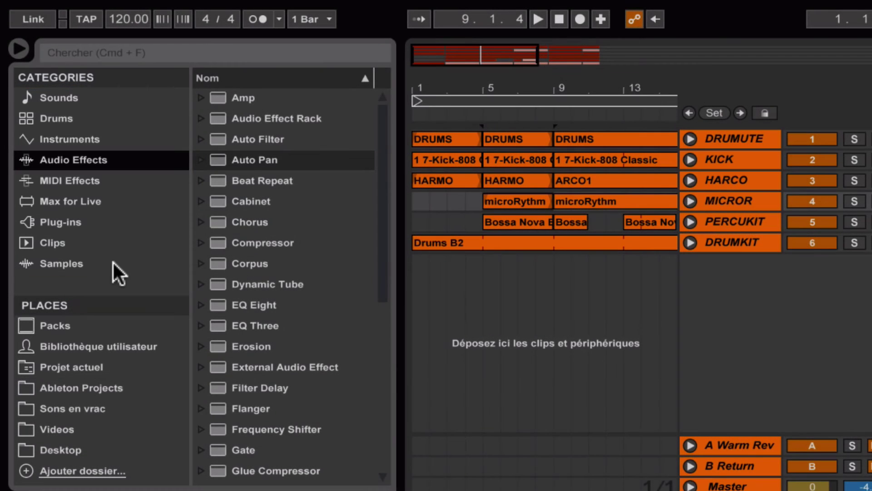
{"action": "left_click", "coordinate": [113, 262]}
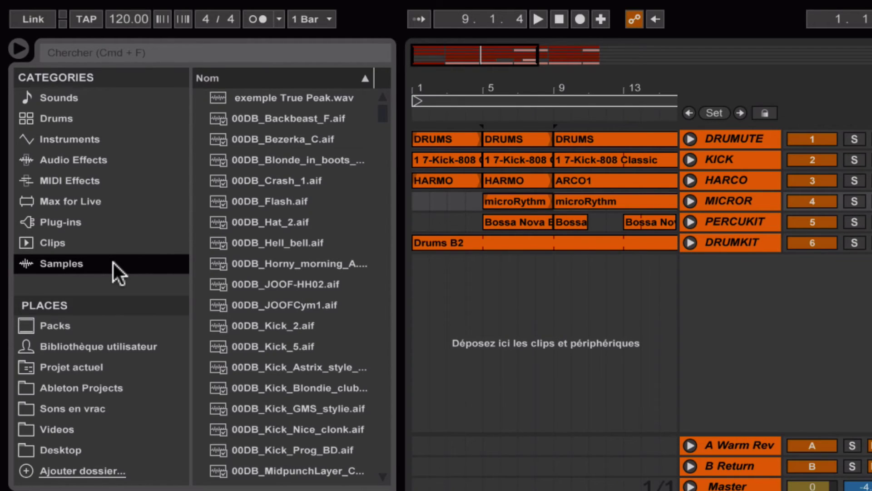
{"action": "scroll", "coordinate": [264, 276], "scroll_direction": "down", "scroll_amount": 6}
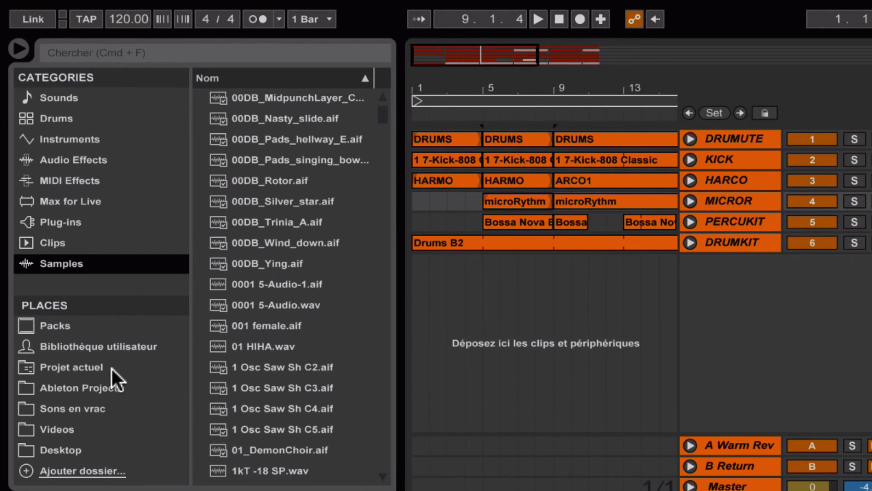
{"action": "left_click", "coordinate": [119, 408]}
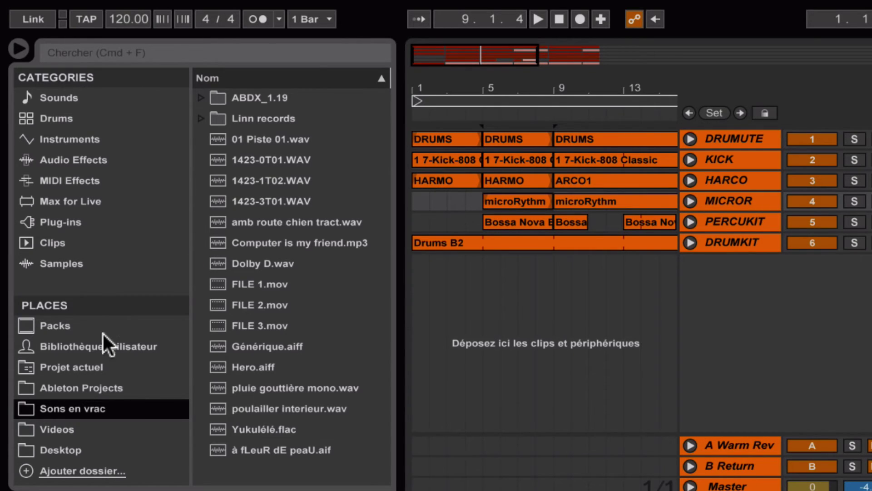
{"action": "left_click", "coordinate": [96, 428]}
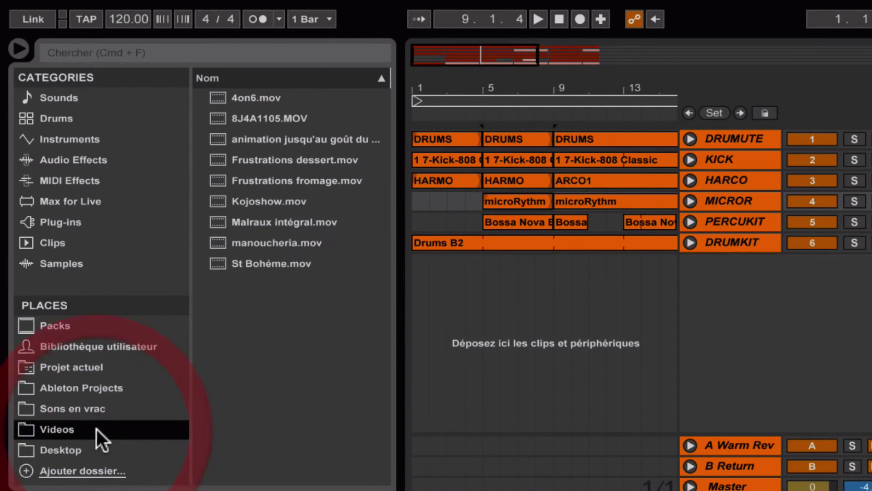
Search for "Dolby" and check the results in the Videos and Sons en vrac folders and the Samples category.
{"action": "left_click", "coordinate": [202, 58]}
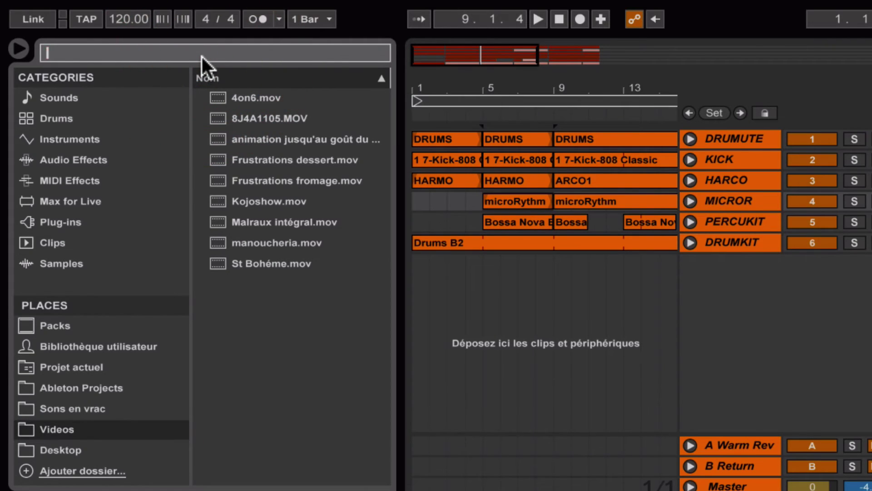
{"action": "type", "text": "Dolby"}
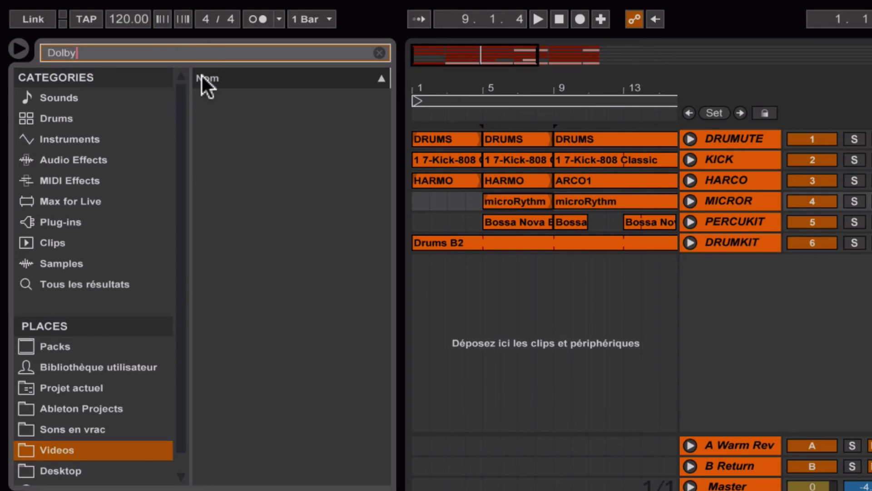
{"action": "scroll", "coordinate": [105, 451], "scroll_direction": "down", "scroll_amount": 1}
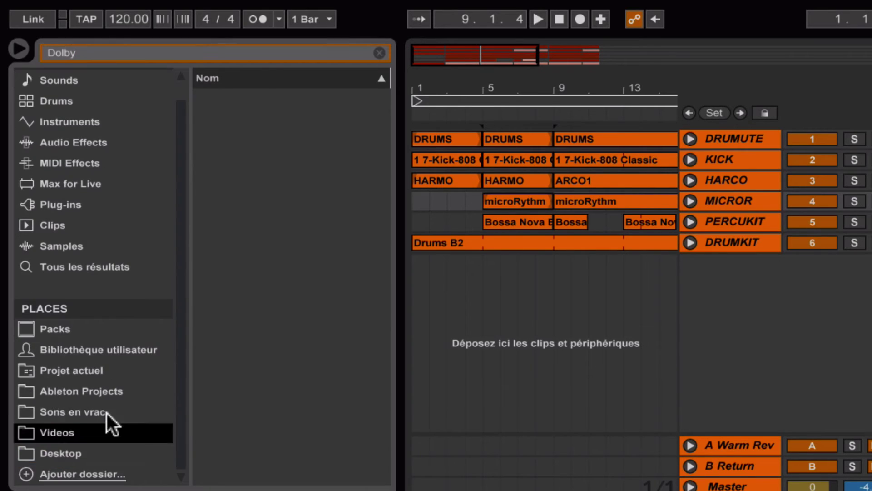
{"action": "left_click", "coordinate": [107, 413]}
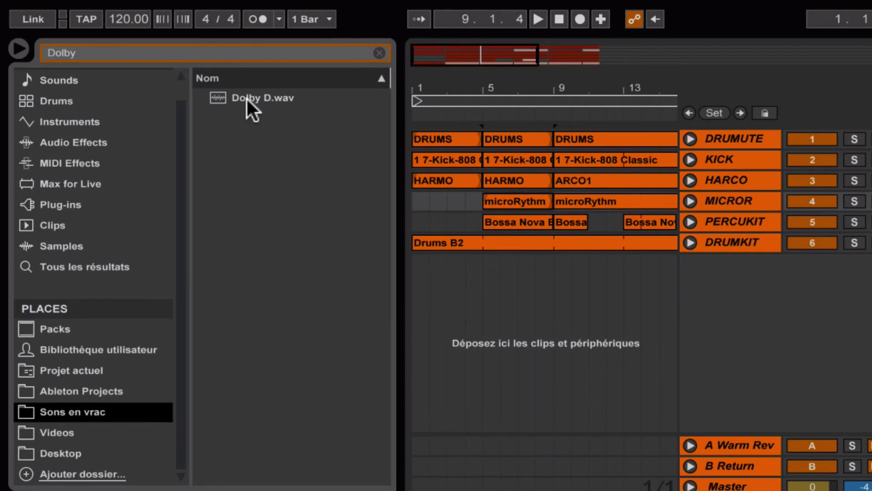
{"action": "left_click", "coordinate": [82, 241]}
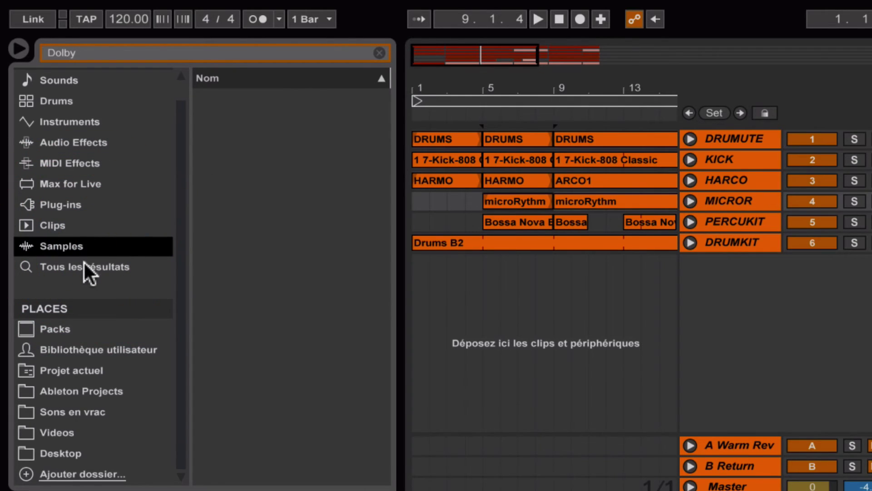
List all "Dolby" results (Tous les résultats), return to the Samples category, and clear the search.
{"action": "left_click", "coordinate": [82, 267]}
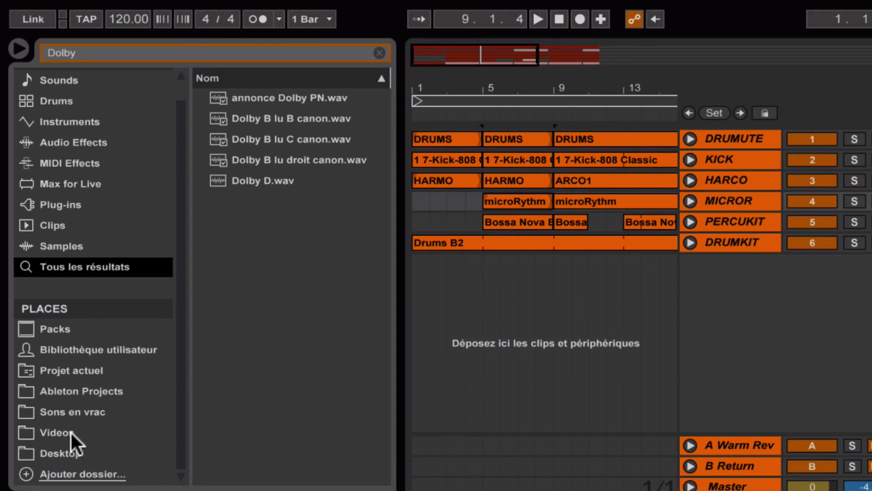
{"action": "left_click", "coordinate": [83, 248]}
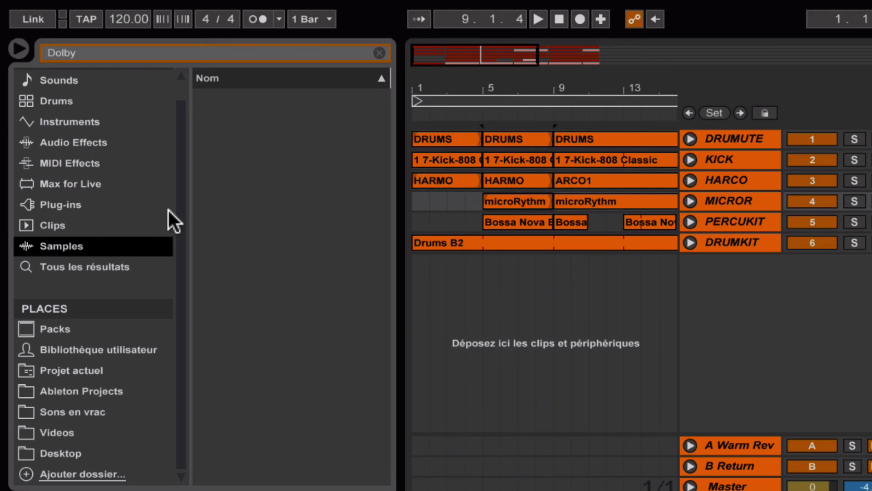
{"action": "left_click", "coordinate": [380, 53]}
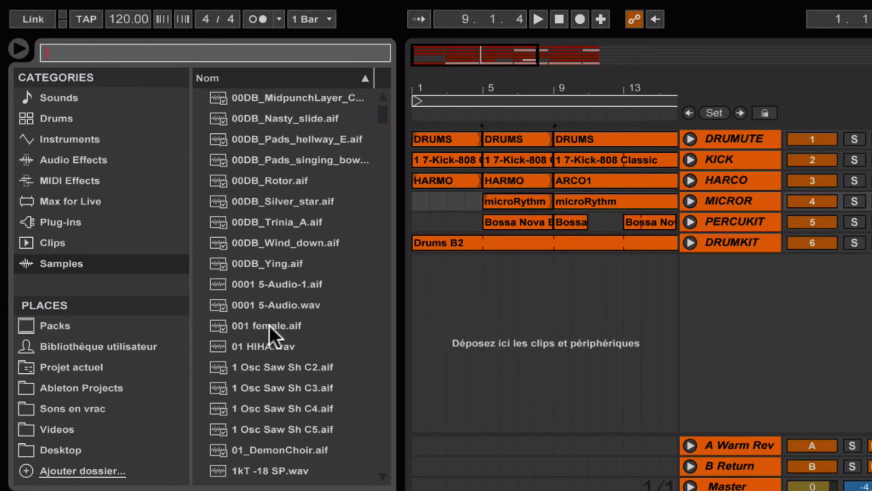
Browse the contents of the Clips, Plug-ins and Max for Live categories.
{"action": "left_click", "coordinate": [102, 241]}
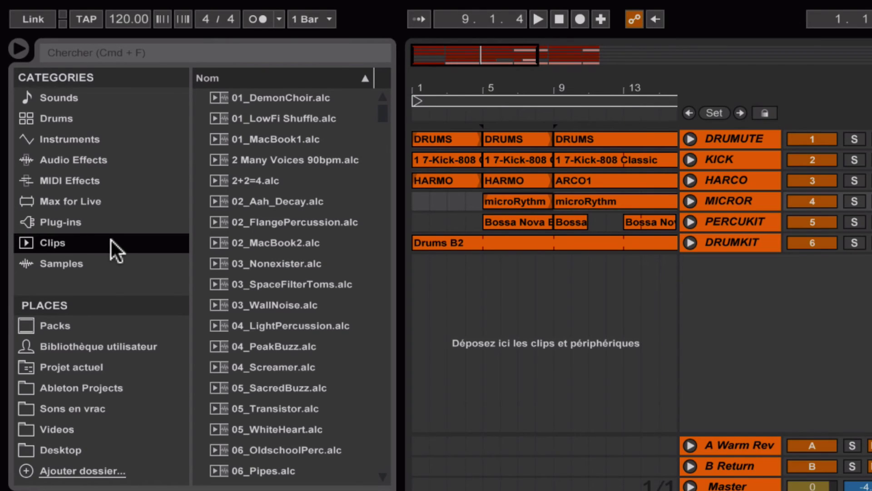
{"action": "left_click", "coordinate": [99, 226]}
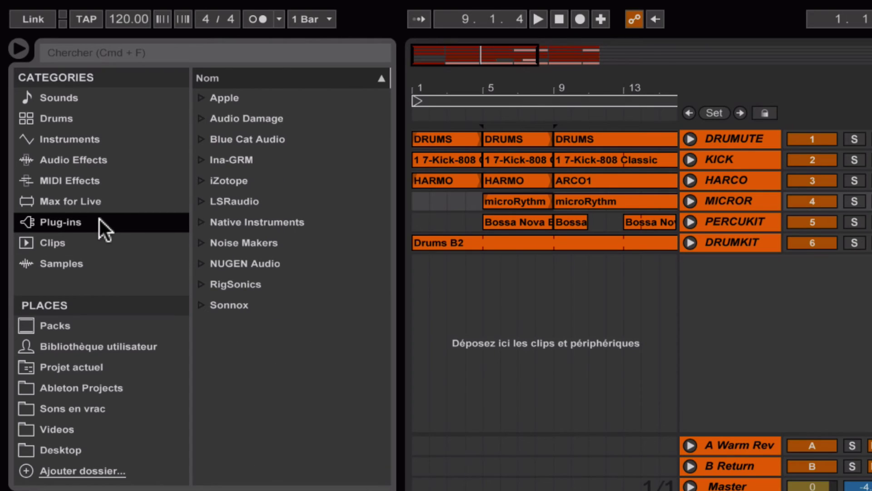
{"action": "left_click", "coordinate": [110, 201]}
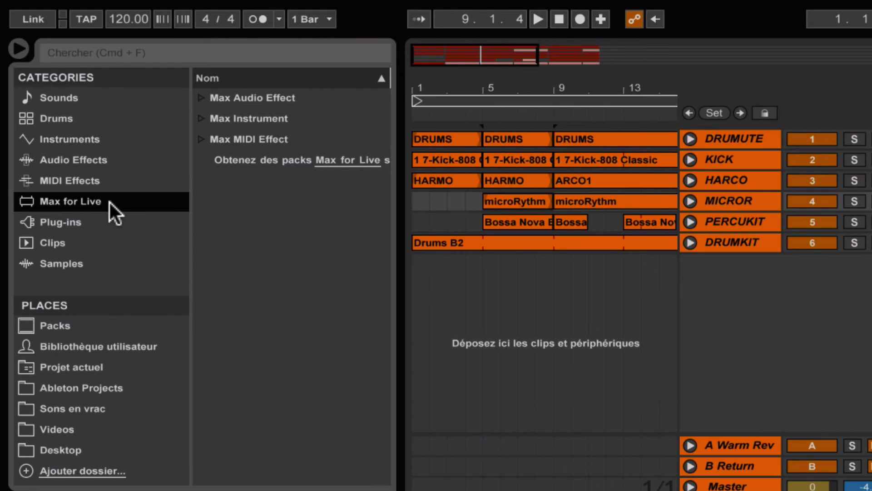
View the presets of the Note Length device in MIDI Effects, and collapse them again.
{"action": "left_click", "coordinate": [109, 182]}
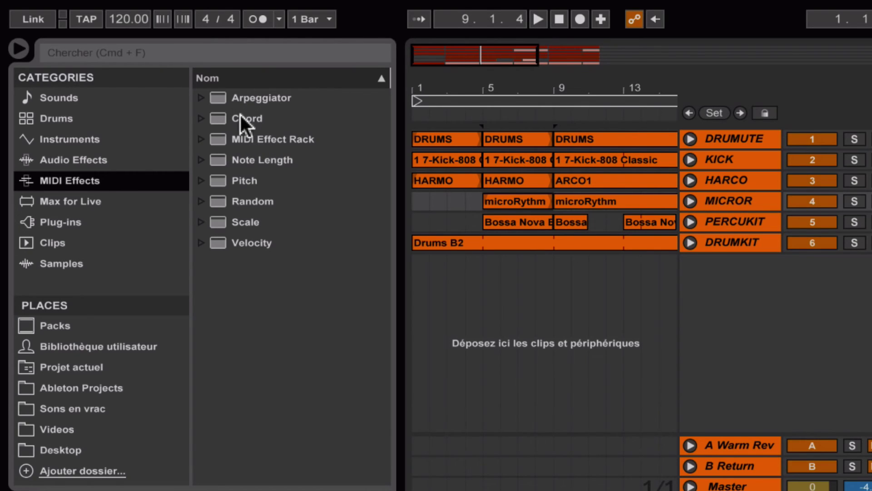
{"action": "left_click", "coordinate": [201, 160]}
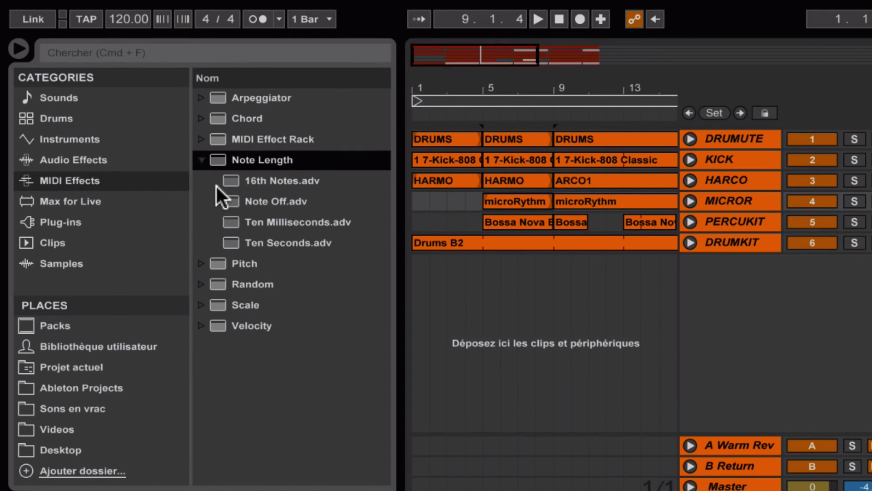
{"action": "left_click", "coordinate": [202, 161]}
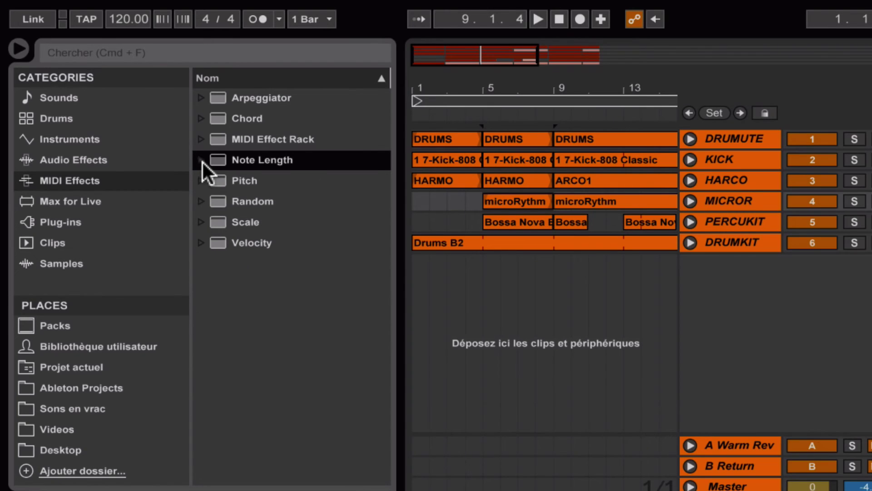
Browse the Audio Effects category, view the Corpus presets, and collapse them again.
{"action": "left_click", "coordinate": [89, 160]}
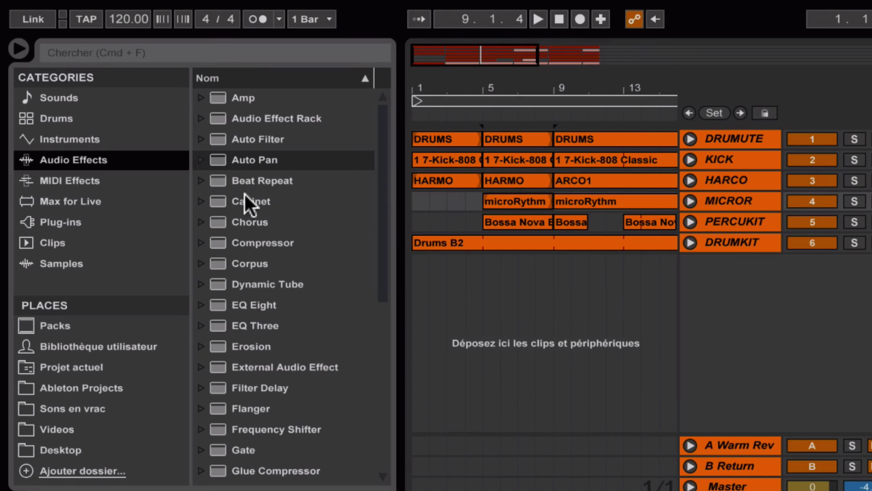
{"action": "scroll", "coordinate": [244, 193], "scroll_direction": "down", "scroll_amount": 4}
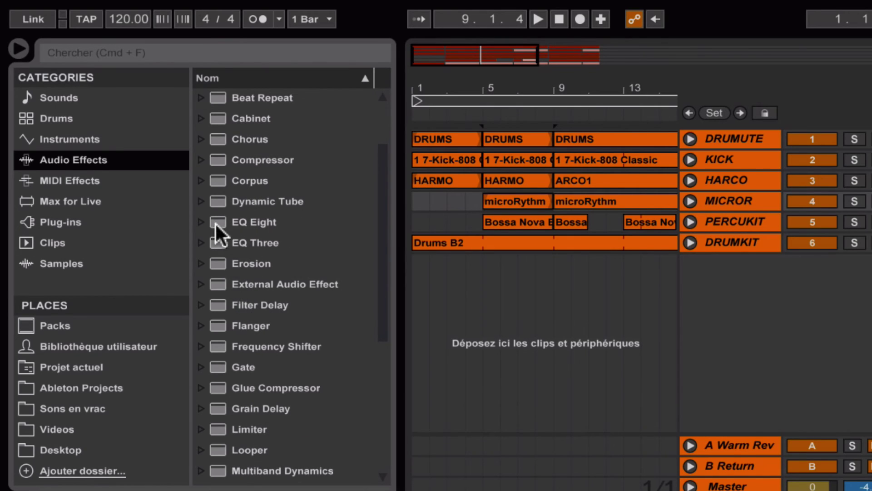
{"action": "left_click", "coordinate": [201, 180]}
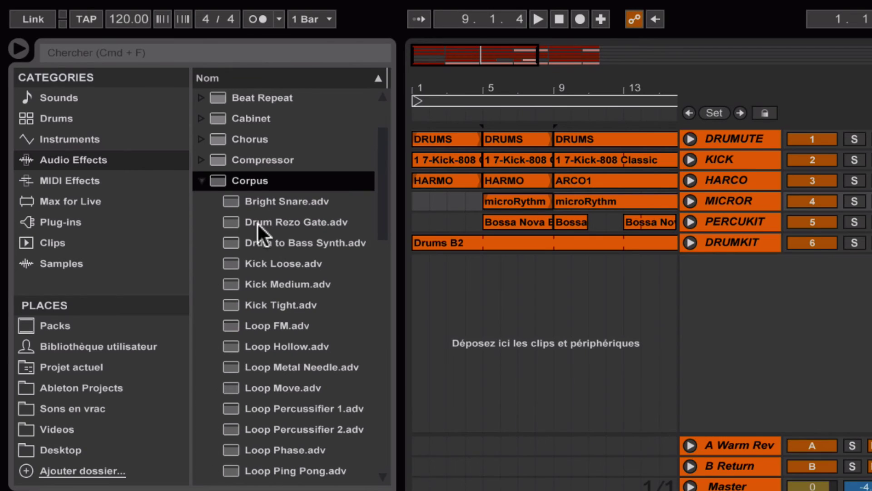
{"action": "left_click", "coordinate": [202, 181]}
View the Instruments category and the Bass presets in Sounds, leaving the Bass folder collapsed.
{"action": "left_click", "coordinate": [92, 141]}
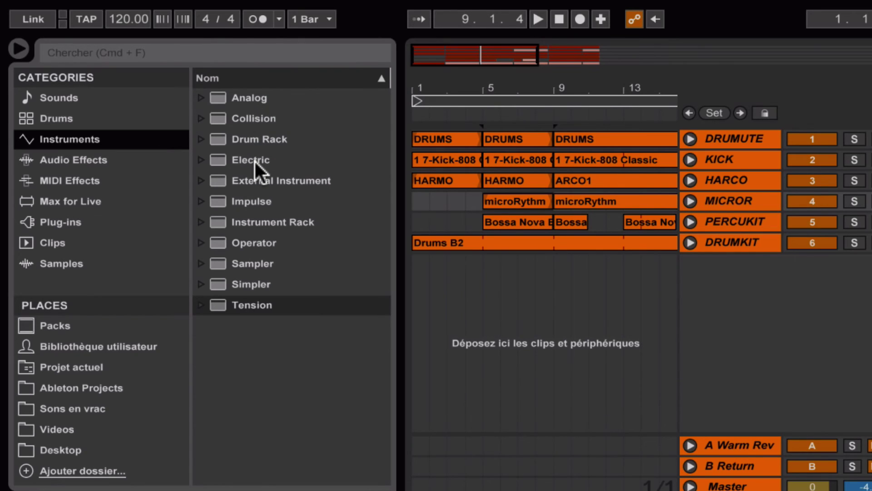
{"action": "left_click", "coordinate": [81, 99]}
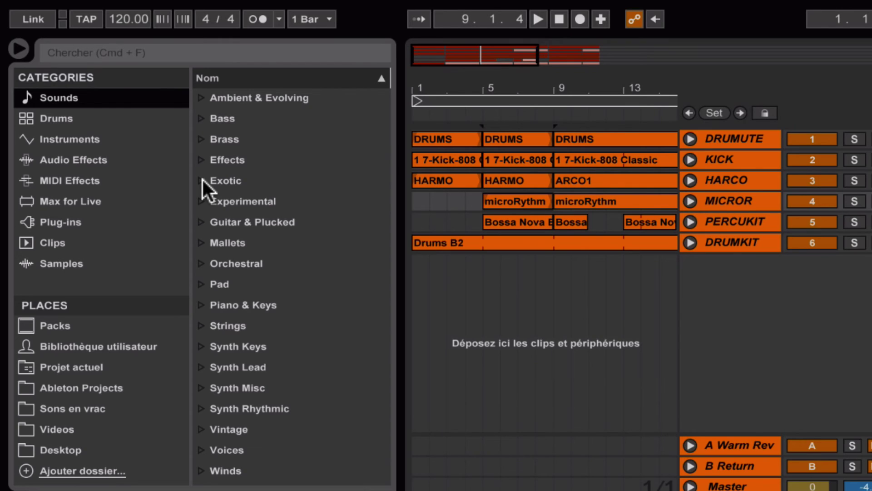
{"action": "left_click", "coordinate": [200, 119]}
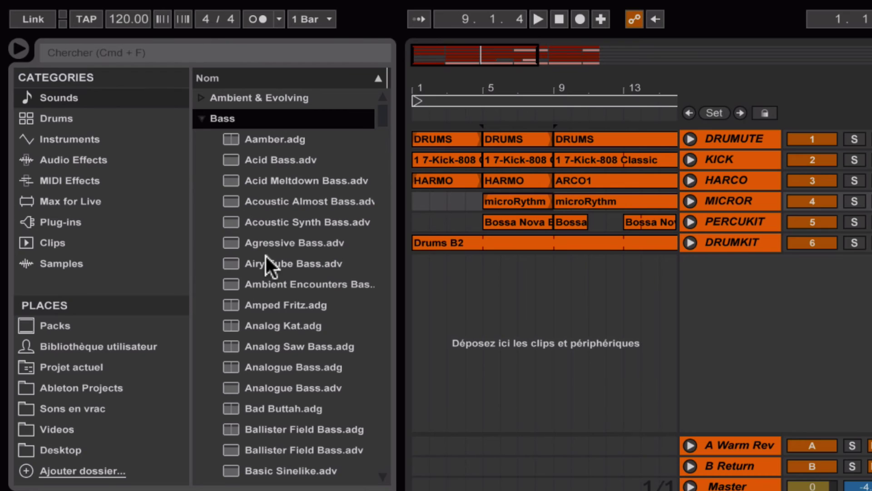
{"action": "left_click", "coordinate": [200, 120]}
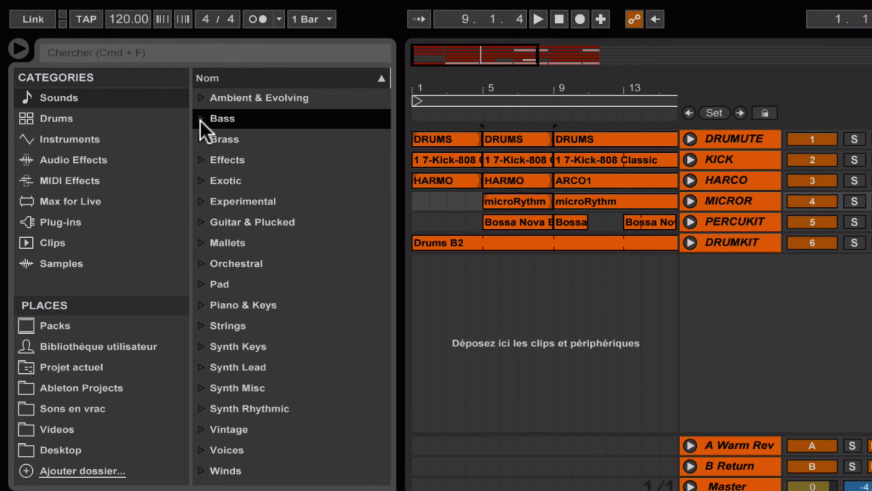
Browse the kits in the Drums category and the Clap sounds under Drum Hits, and collapse both folders again.
{"action": "left_click", "coordinate": [93, 117]}
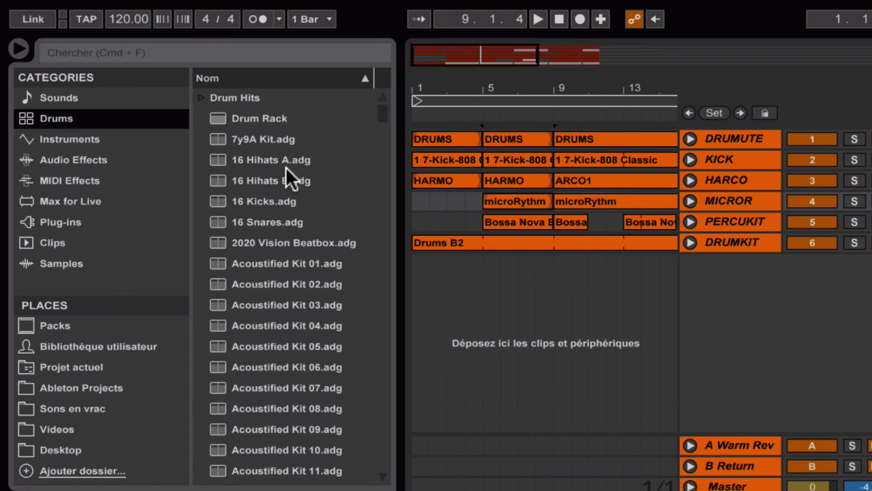
{"action": "scroll", "coordinate": [285, 168], "scroll_direction": "down", "scroll_amount": 5}
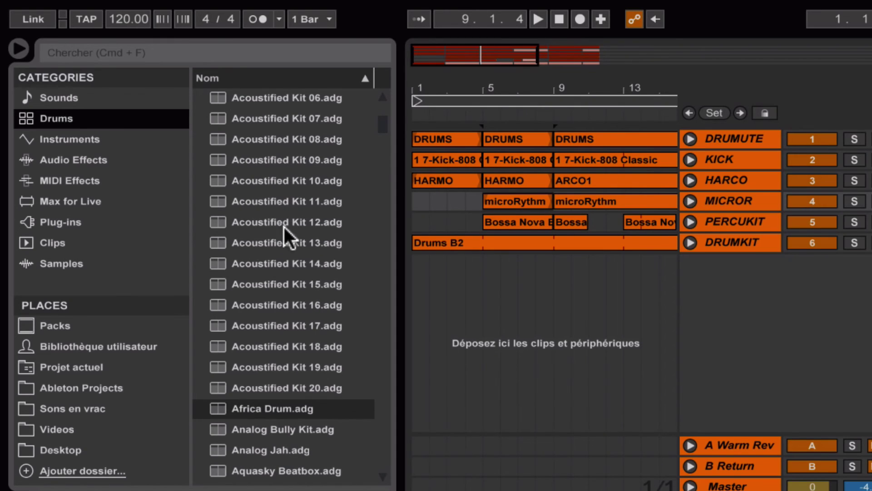
{"action": "scroll", "coordinate": [284, 264], "scroll_direction": "down", "scroll_amount": 3}
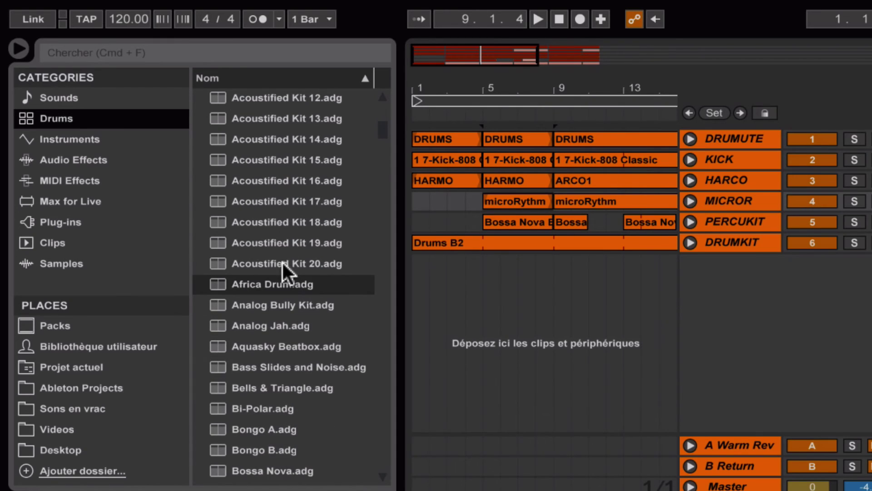
{"action": "scroll", "coordinate": [282, 272], "scroll_direction": "down", "scroll_amount": 5}
{"action": "scroll", "coordinate": [281, 272], "scroll_direction": "up", "scroll_amount": 14}
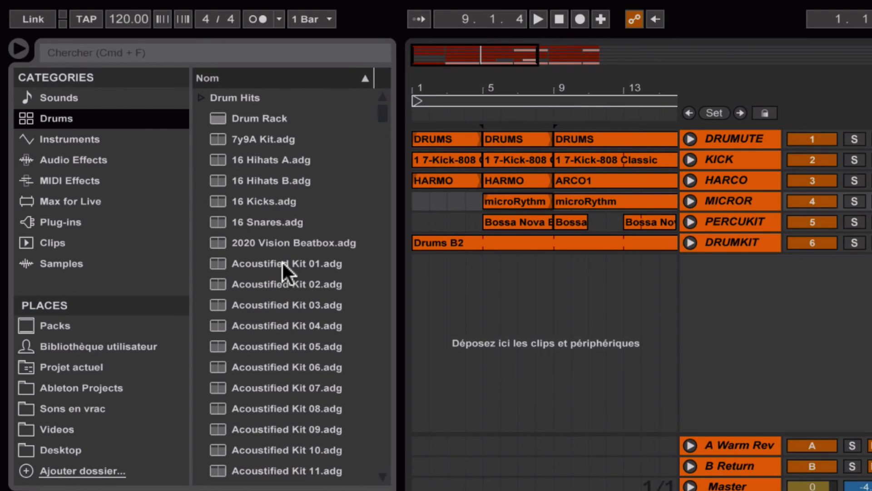
{"action": "left_click", "coordinate": [200, 97]}
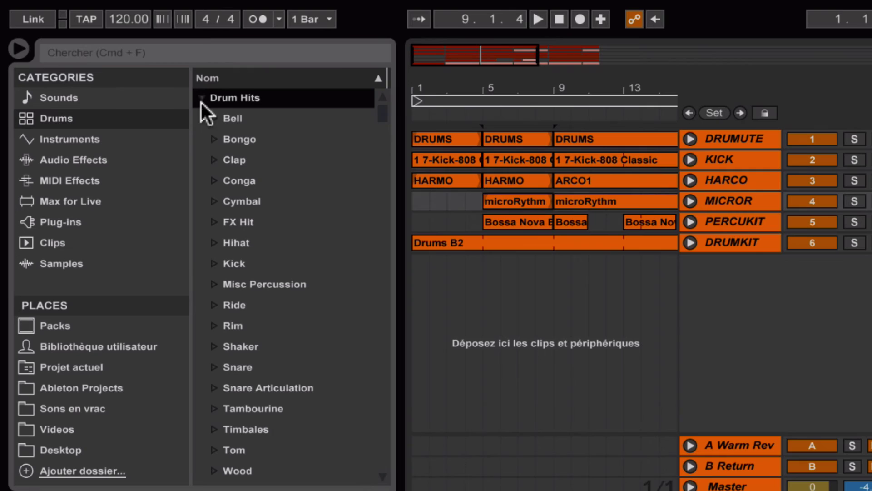
{"action": "left_click", "coordinate": [214, 159]}
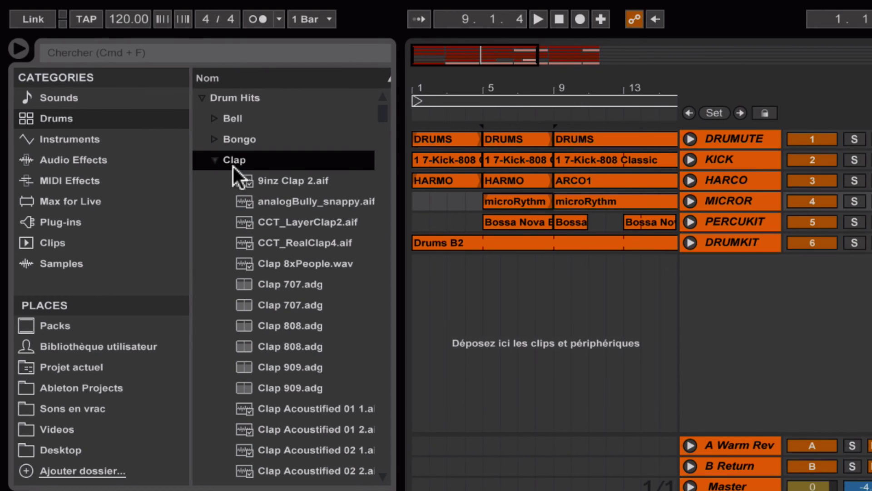
{"action": "left_click", "coordinate": [213, 160]}
{"action": "left_click", "coordinate": [201, 97]}
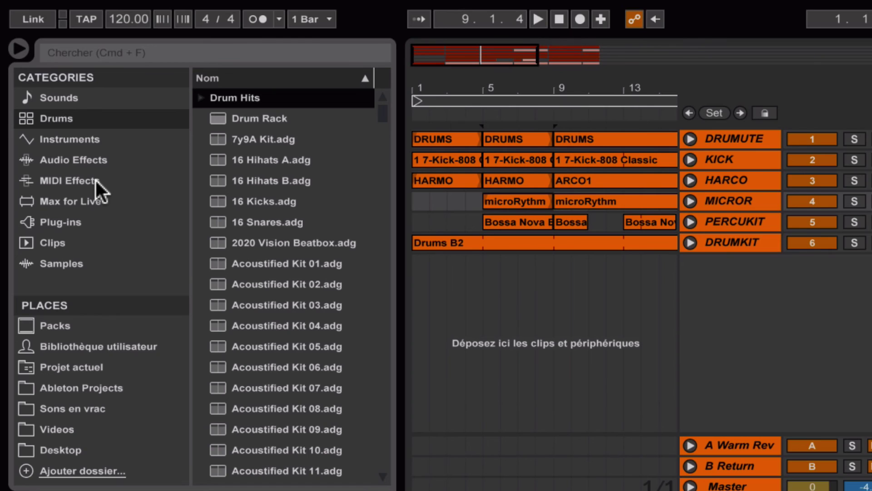
In Instruments, view Analog's Bass presets, select the Acoustic Almost Bass preset, and collapse Analog.
{"action": "left_click", "coordinate": [94, 138]}
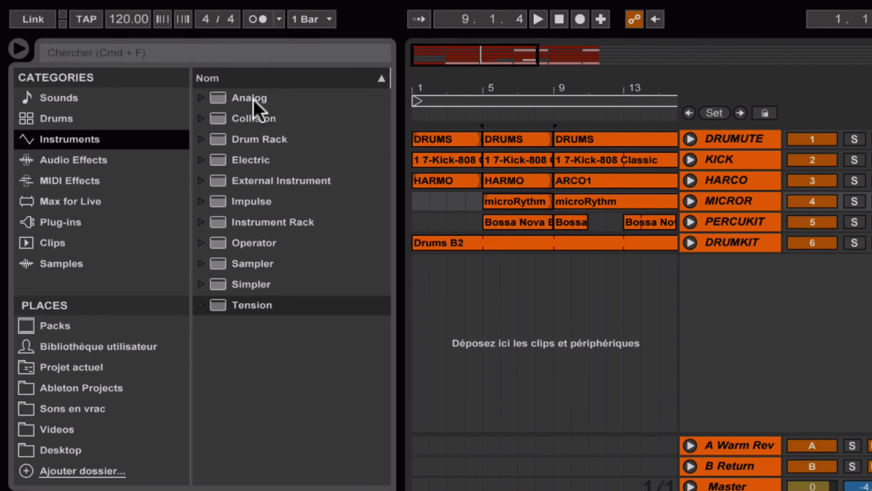
{"action": "left_click", "coordinate": [201, 97]}
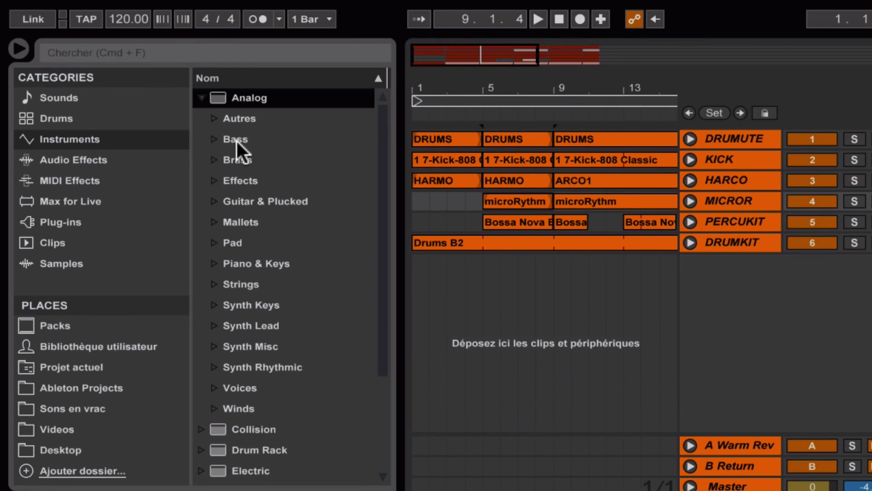
{"action": "left_click", "coordinate": [214, 139]}
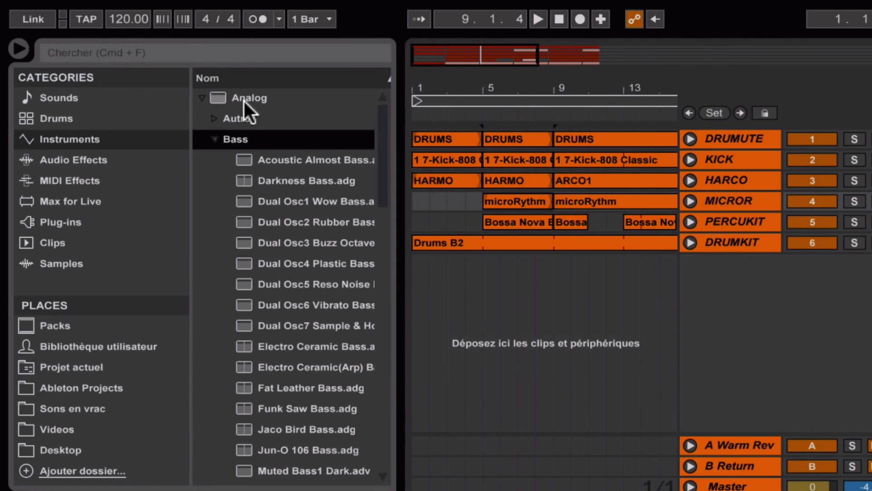
{"action": "left_click", "coordinate": [290, 159]}
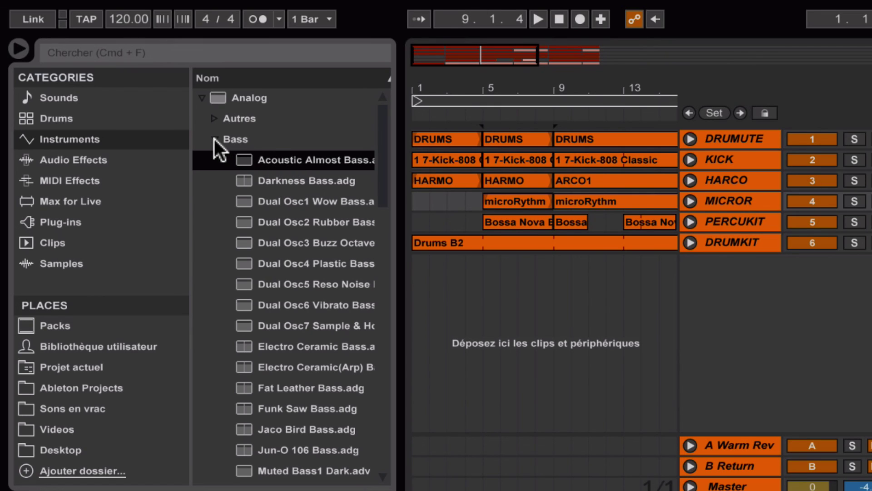
{"action": "left_click", "coordinate": [200, 97]}
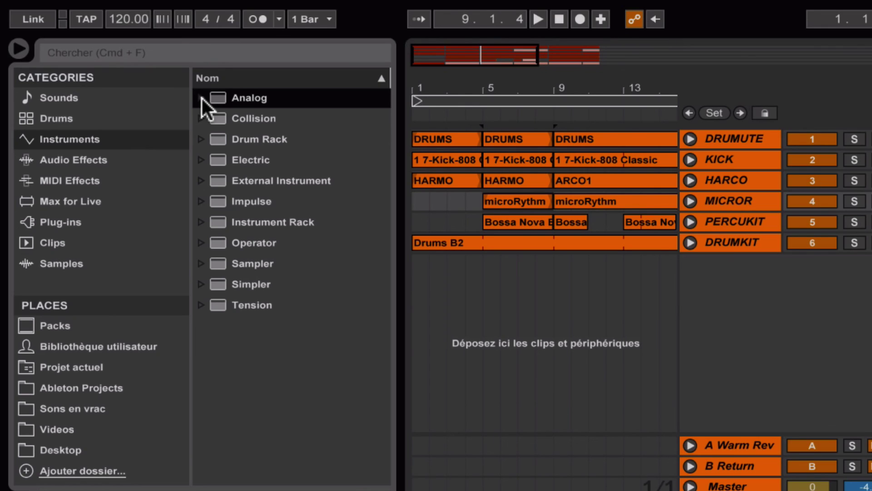
View the Bass presets of the Electric instrument, select Sub Wobble 2.adg, and collapse Electric.
{"action": "left_click", "coordinate": [201, 159]}
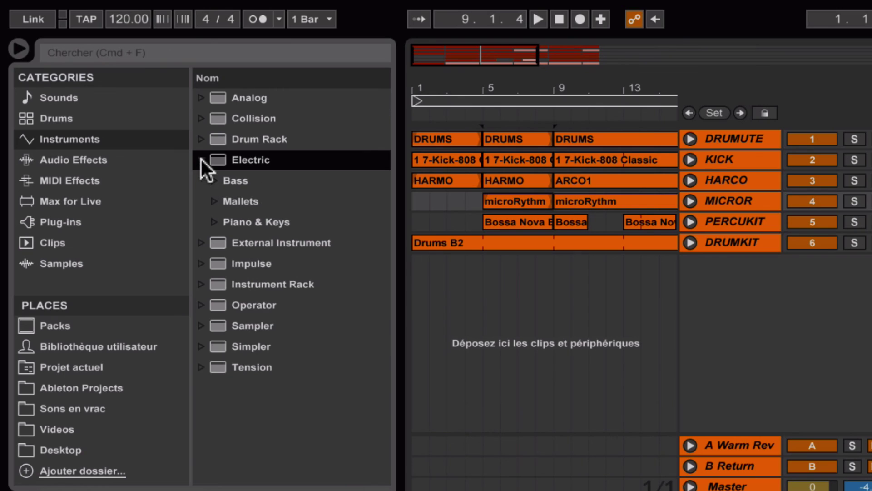
{"action": "left_click", "coordinate": [213, 180]}
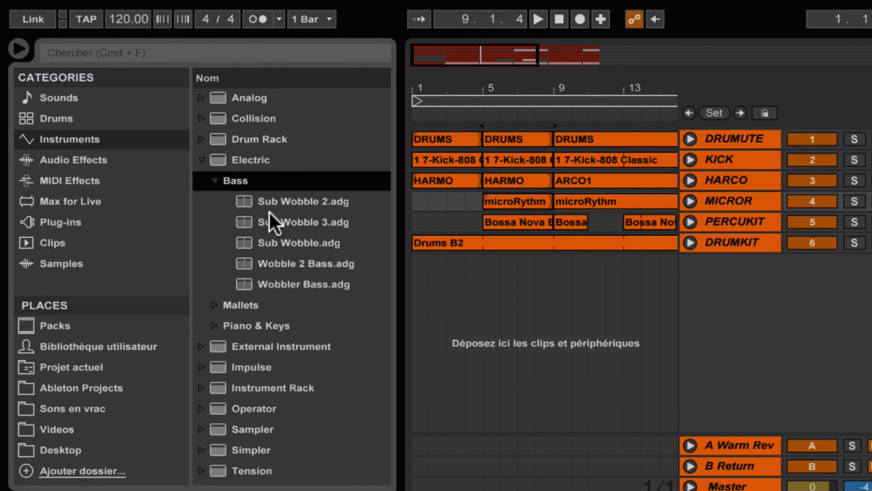
{"action": "left_click", "coordinate": [294, 204]}
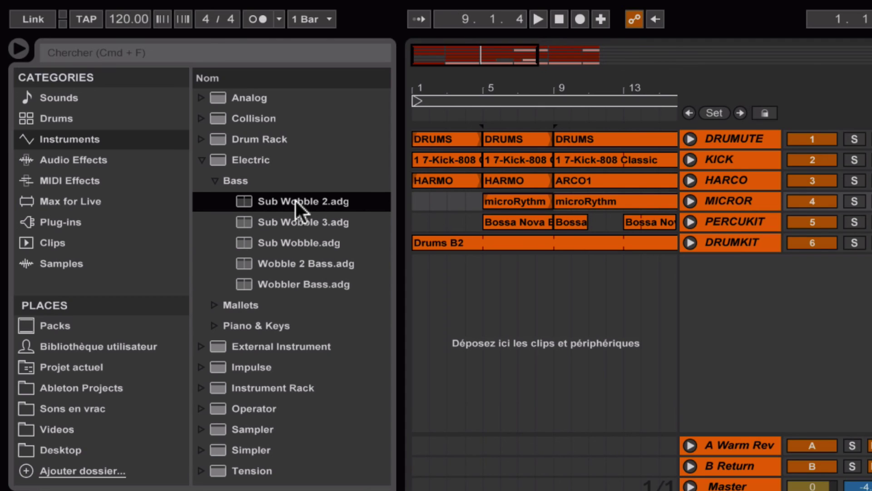
{"action": "left_click", "coordinate": [203, 160]}
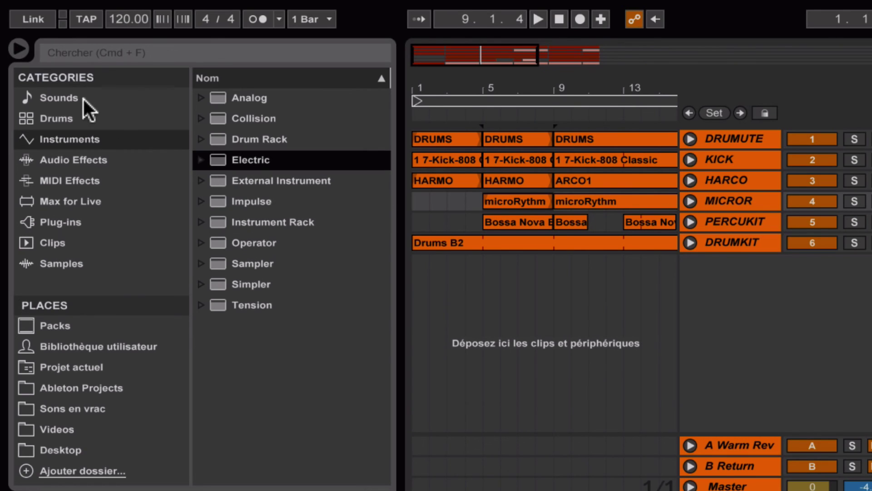
Return to the Sounds category and browse the presets in its Bass folder.
{"action": "left_click", "coordinate": [71, 96]}
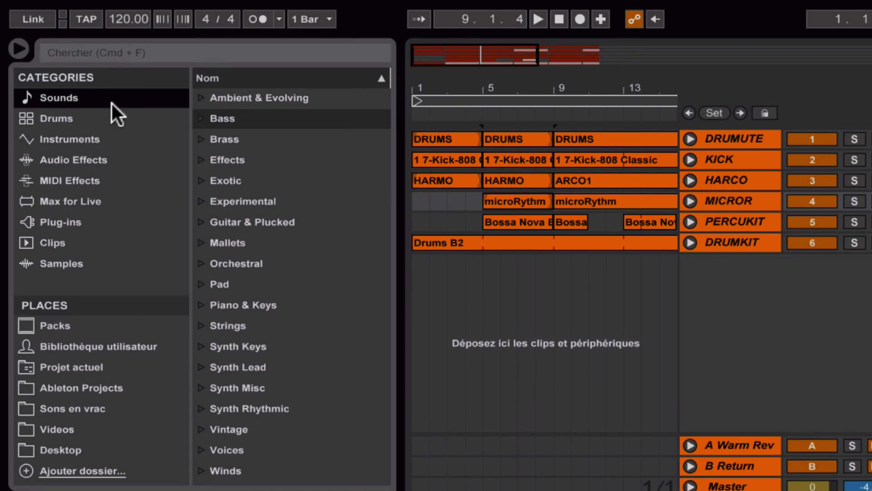
{"action": "left_click", "coordinate": [200, 117]}
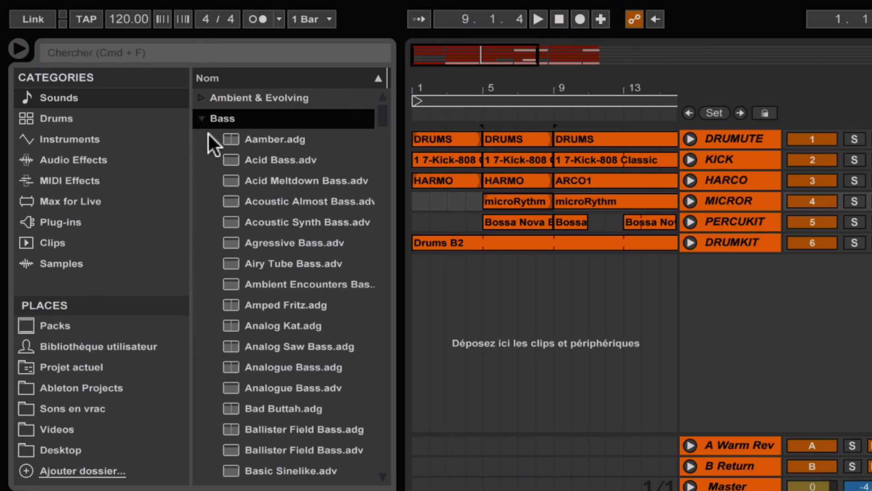
{"action": "left_click", "coordinate": [272, 198]}
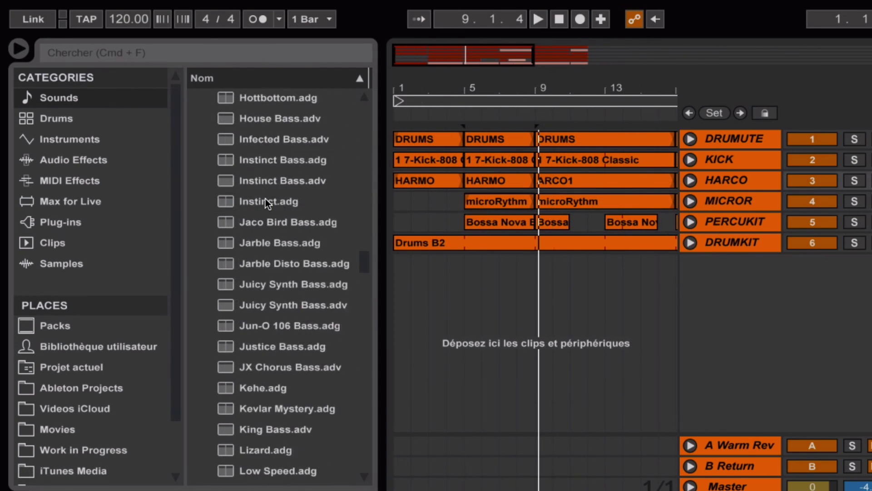
Find the Sub Wobble 2.adg preset in the Bass folder of the Sounds category and select it.
{"action": "scroll", "coordinate": [267, 203], "scroll_direction": "down", "scroll_amount": 20}
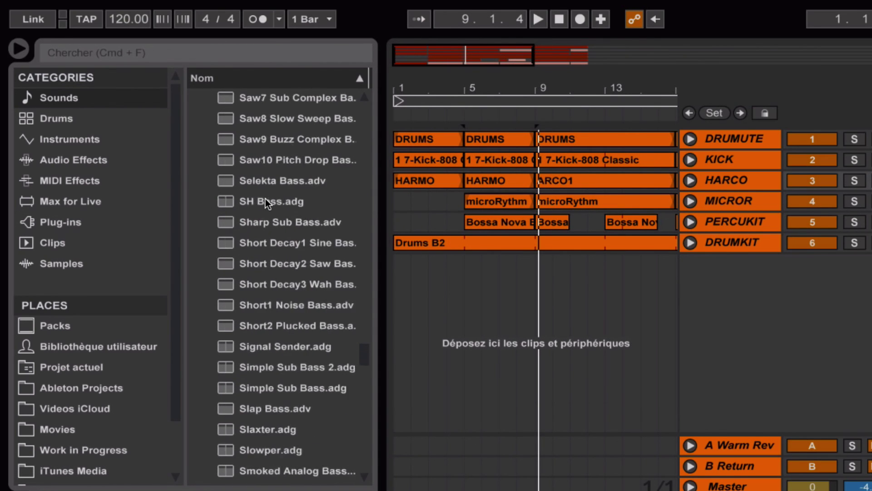
{"action": "scroll", "coordinate": [267, 203], "scroll_direction": "down", "scroll_amount": 18}
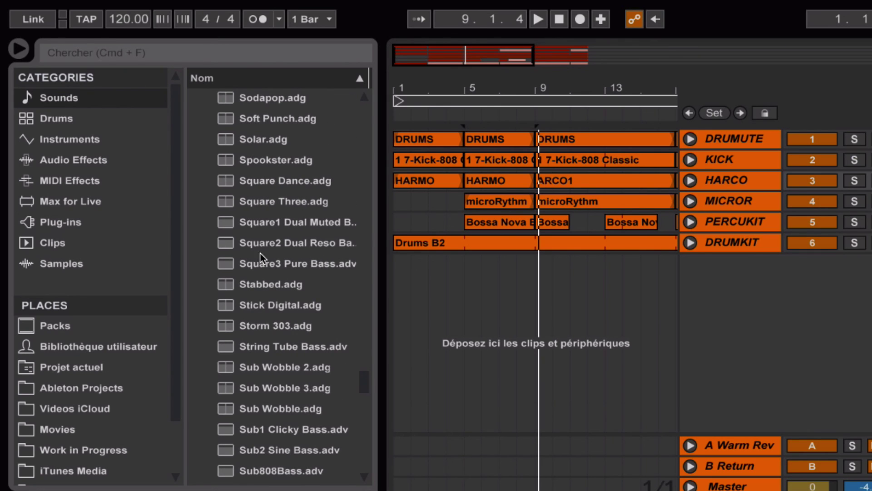
{"action": "left_click", "coordinate": [298, 374]}
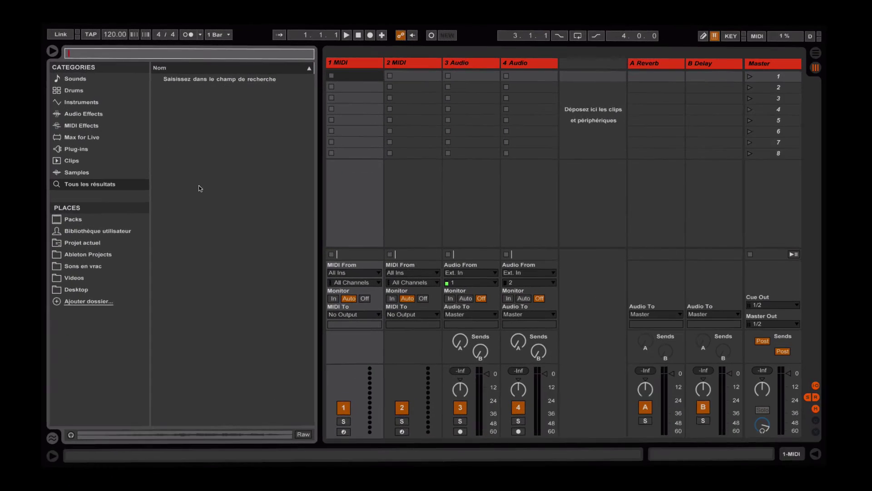
Search all results for "art" and narrow the search to the Samples category.
{"action": "type", "text": "art"}
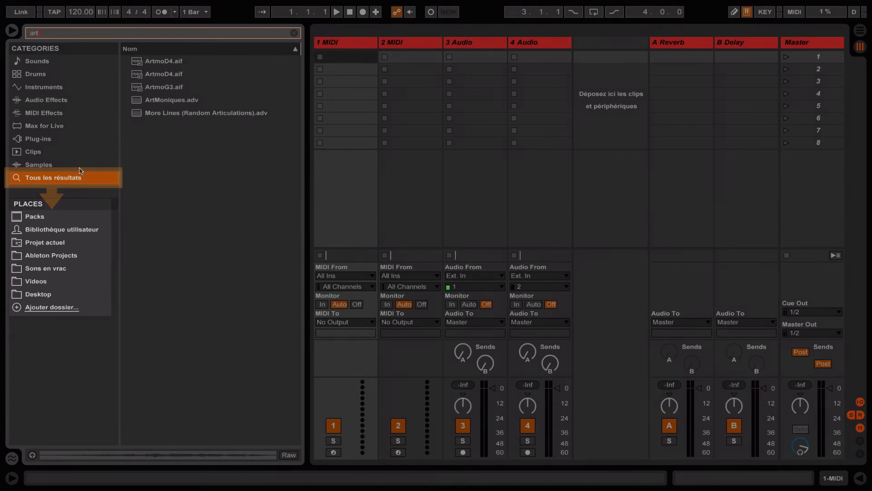
{"action": "left_click", "coordinate": [80, 166]}
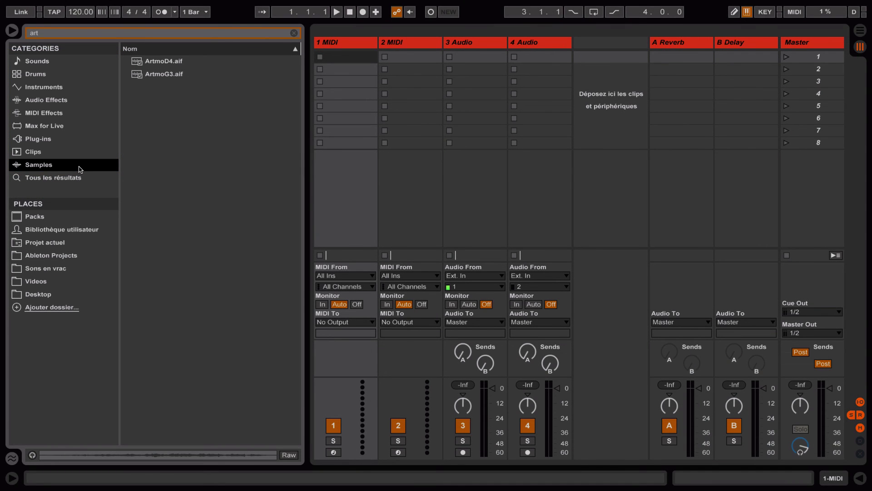
Replace the lowercase search term with "ART" in capitals to compare the matches in Samples.
{"action": "left_click", "coordinate": [76, 32]}
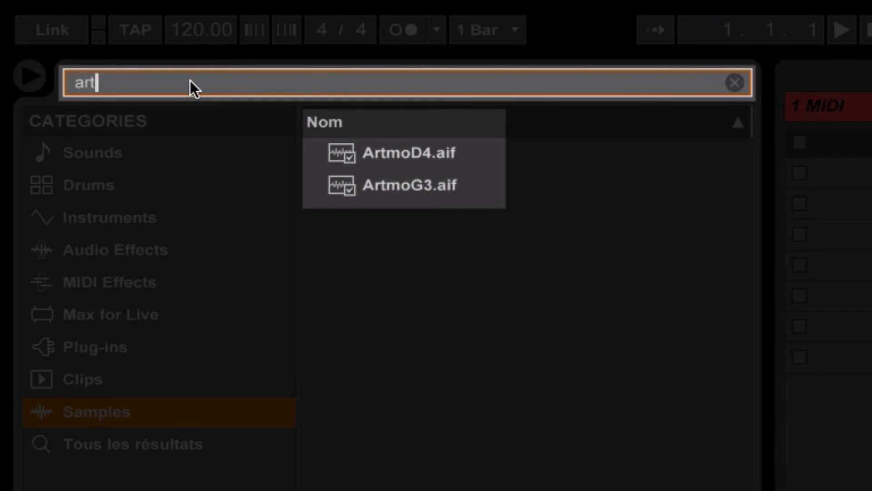
{"action": "key", "text": "BackSpace"}
{"action": "key", "text": "BackSpace"}
{"action": "key", "text": "BackSpace"}
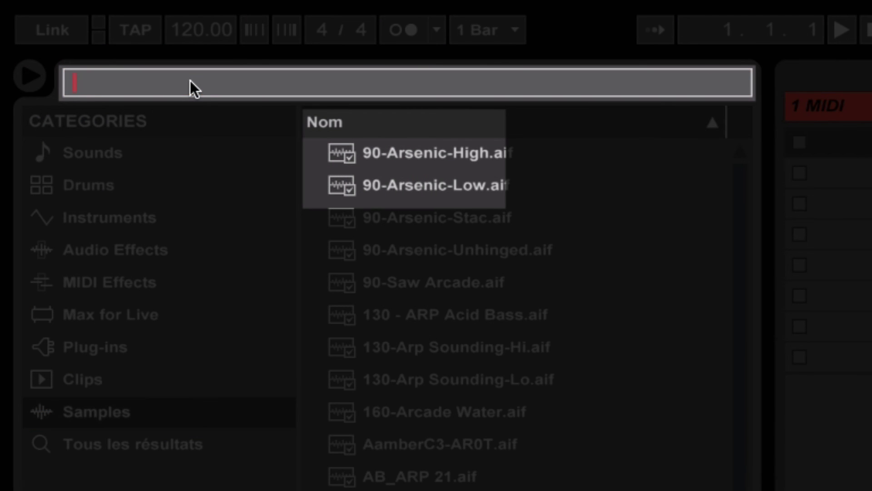
{"action": "type", "text": "ART"}
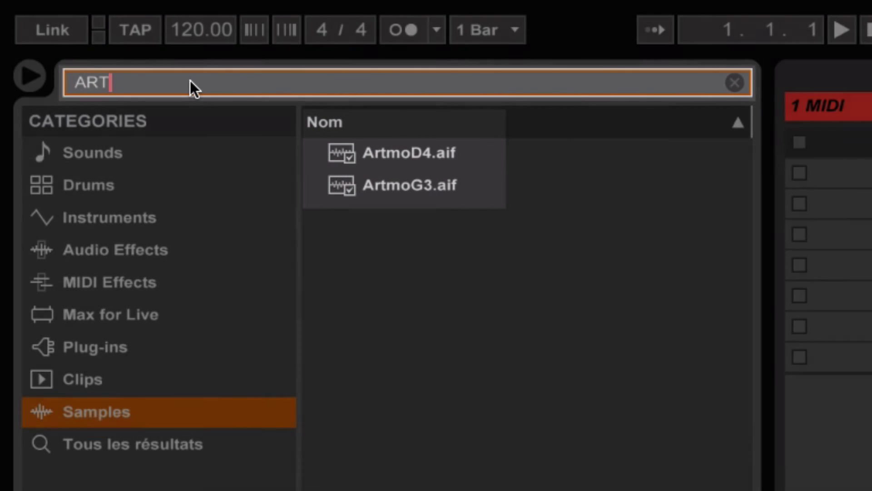
Clear the search and look in Samples for "gene" without accents, followed by the accented spelling "géné".
{"action": "key", "text": "BackSpace"}
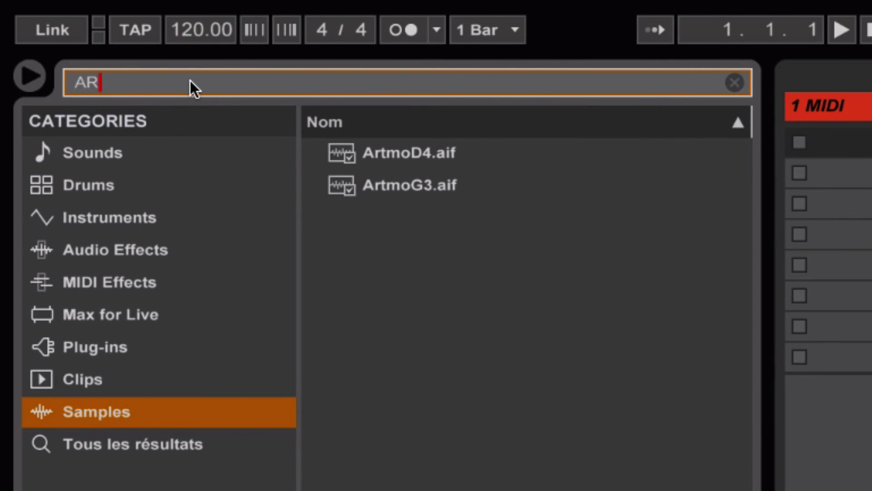
{"action": "key", "text": "BackSpace"}
{"action": "key", "text": "BackSpace"}
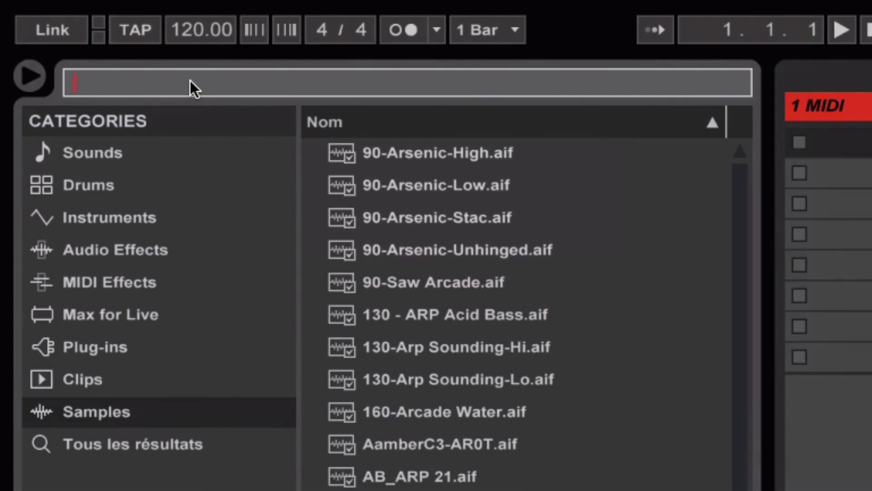
{"action": "type", "text": "gene"}
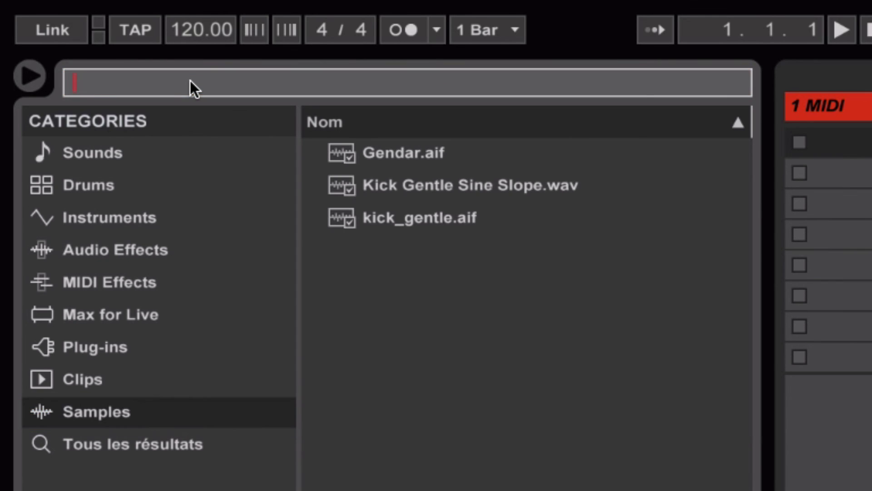
{"action": "left_click", "coordinate": [190, 80]}
{"action": "type", "text": "géné"}
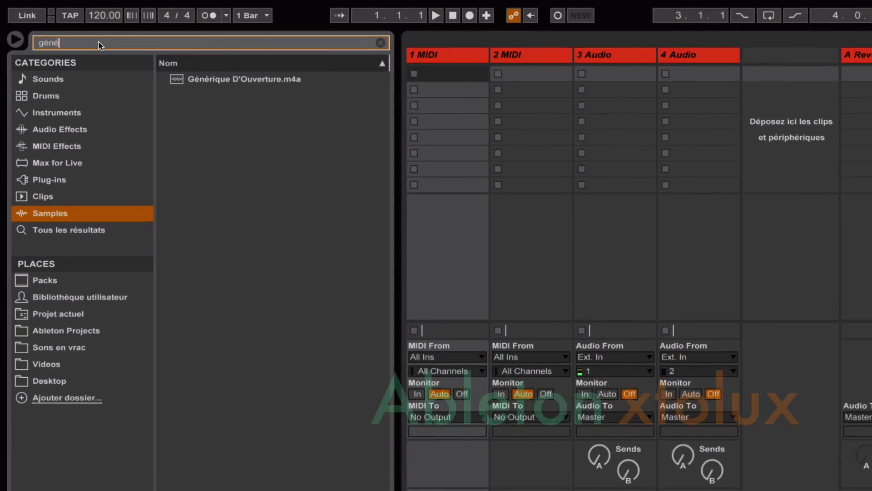